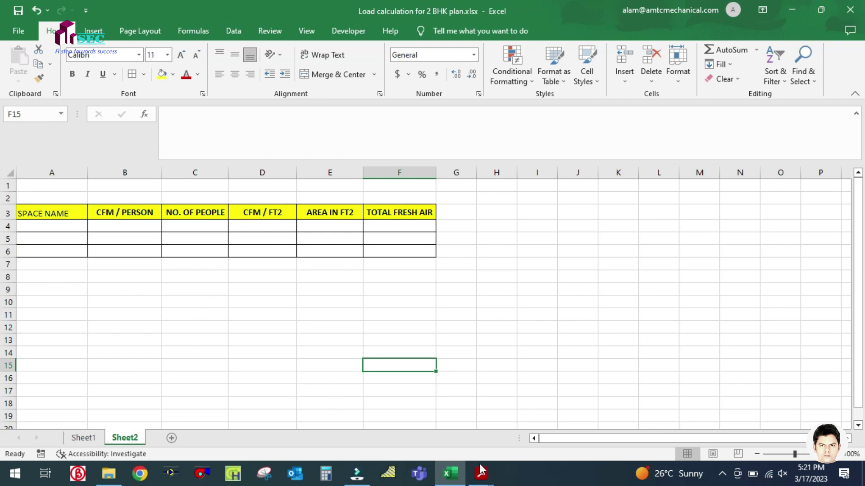
Switch to PROJECT STEPS.pdf in Acrobat Reader and examine Step # 4 on the fresh air calculation and FAHU design.
{"action": "mouse_move", "coordinate": [481, 473]}
{"action": "left_click", "coordinate": [400, 418]}
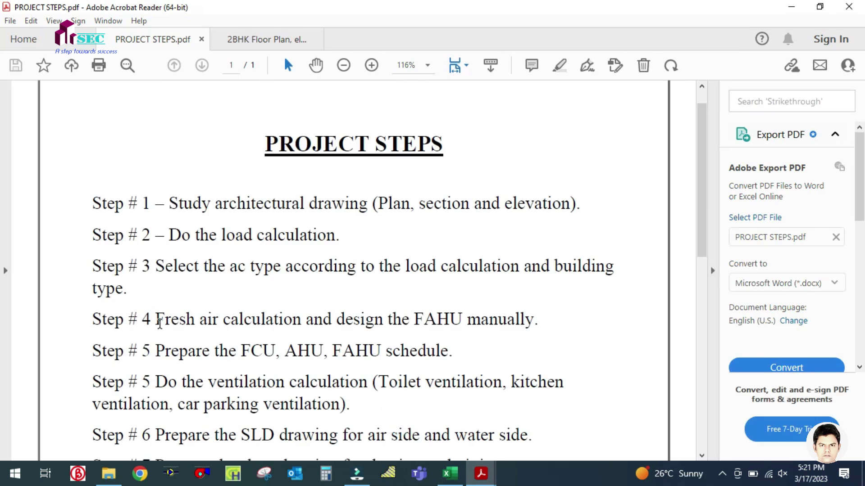
{"action": "scroll", "coordinate": [213, 323], "scroll_direction": "down", "scroll_amount": 2}
{"action": "scroll", "coordinate": [193, 233], "scroll_direction": "up", "scroll_amount": 1, "text": "ctrl"}
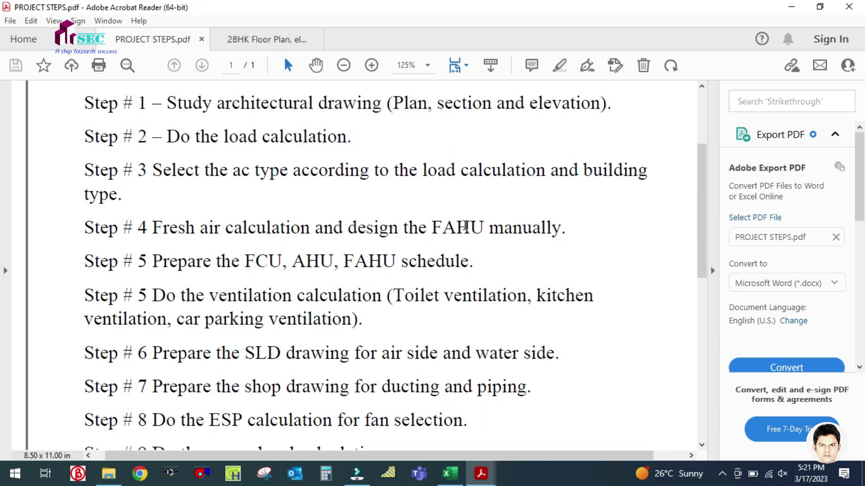
{"action": "scroll", "coordinate": [125, 230], "scroll_direction": "up", "scroll_amount": 1, "text": "ctrl"}
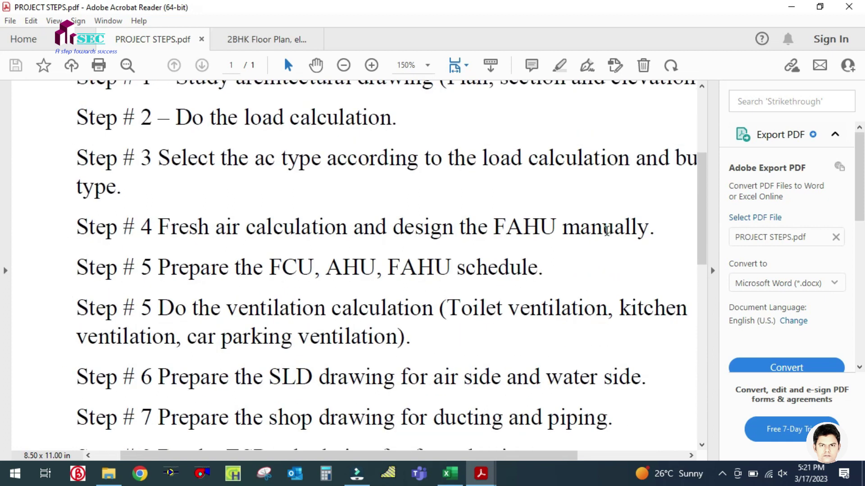
{"action": "left_click_drag", "start_coordinate": [656, 227], "coordinate": [75, 229]}
{"action": "left_click", "coordinate": [376, 230]}
Switch to the Excel load calculation workbook and make the SPACE NAME header in A3 bold.
{"action": "left_click", "coordinate": [455, 479]}
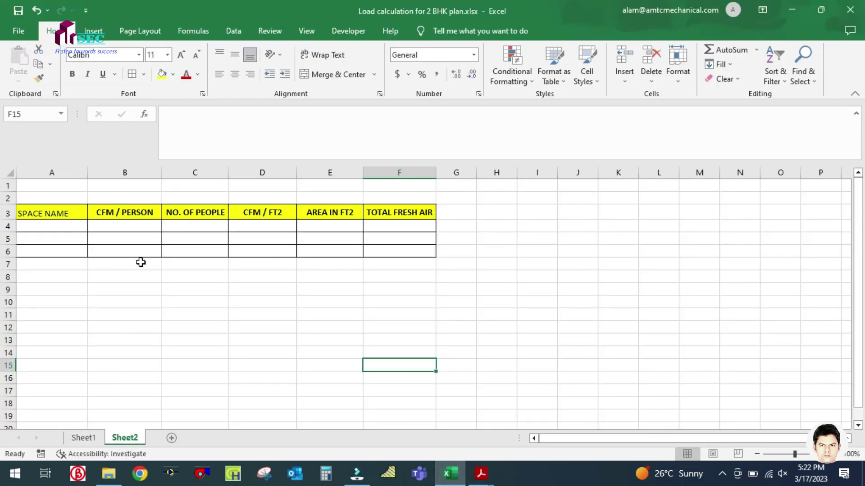
{"action": "left_click", "coordinate": [67, 229]}
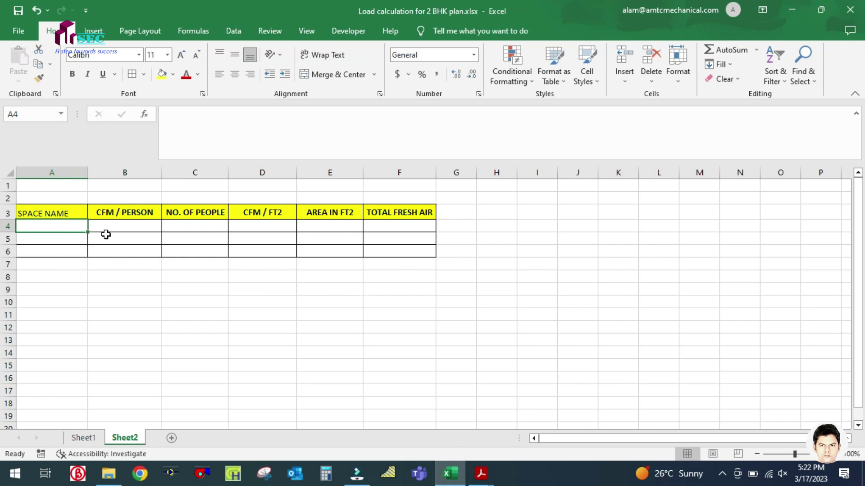
{"action": "left_click", "coordinate": [77, 212]}
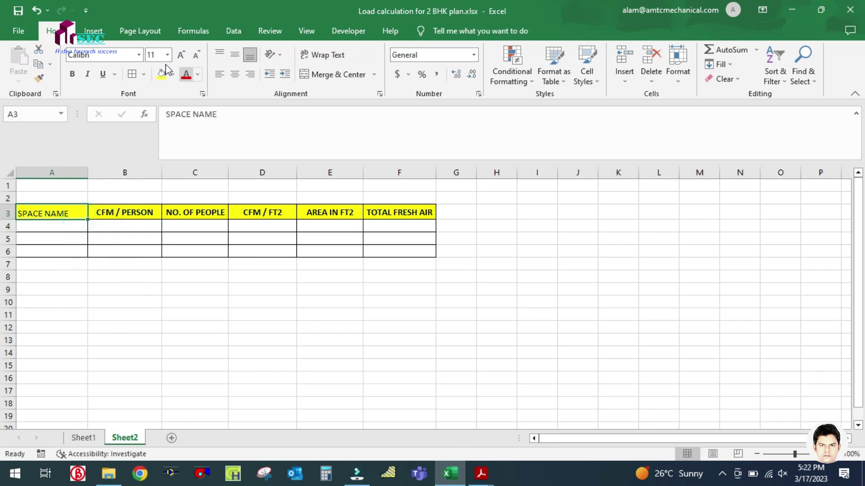
{"action": "left_click", "coordinate": [72, 73]}
{"action": "left_click", "coordinate": [108, 291]}
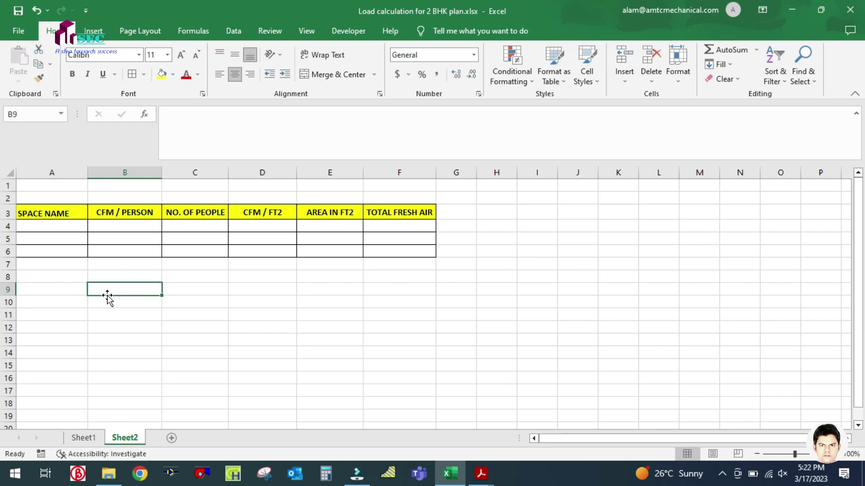
Review the NO. OF PEOPLE, CFM / FT2, AREA IN FT2 and TOTAL FRESH AIR columns of the table.
{"action": "left_click", "coordinate": [187, 214]}
{"action": "left_click_drag", "start_coordinate": [189, 225], "coordinate": [189, 251]}
{"action": "left_click", "coordinate": [253, 221]}
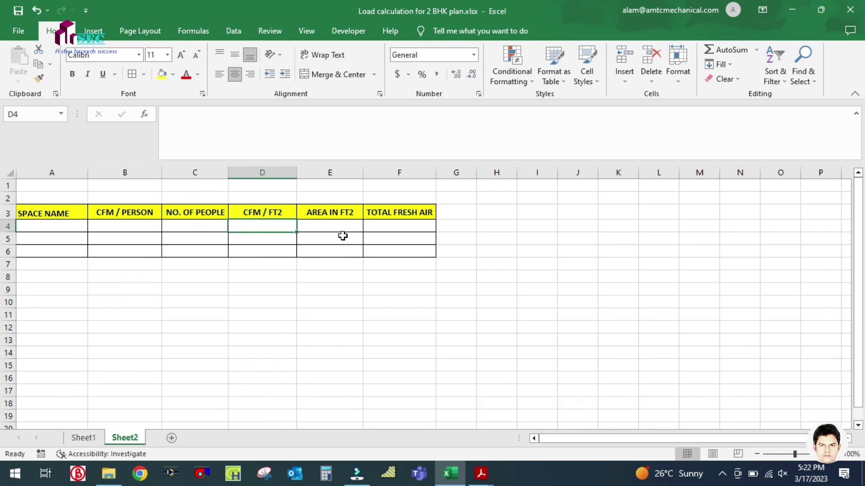
{"action": "left_click_drag", "start_coordinate": [335, 221], "coordinate": [334, 257]}
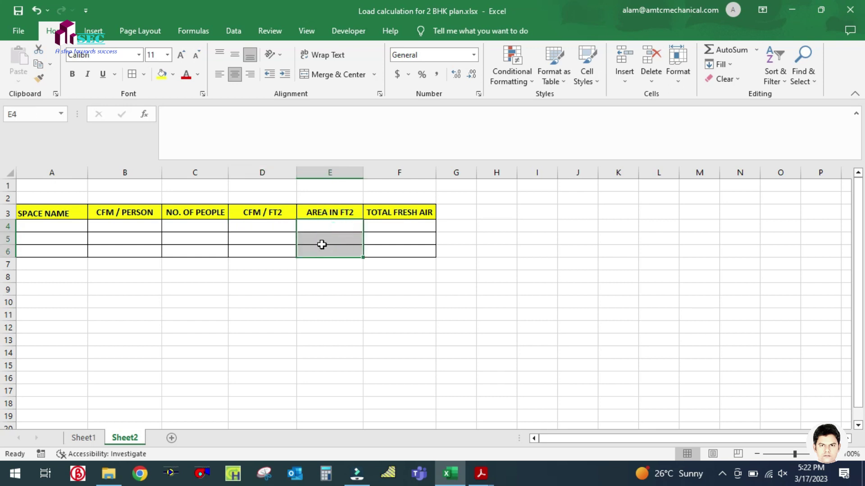
{"action": "left_click_drag", "start_coordinate": [396, 226], "coordinate": [388, 260]}
{"action": "left_click", "coordinate": [361, 303]}
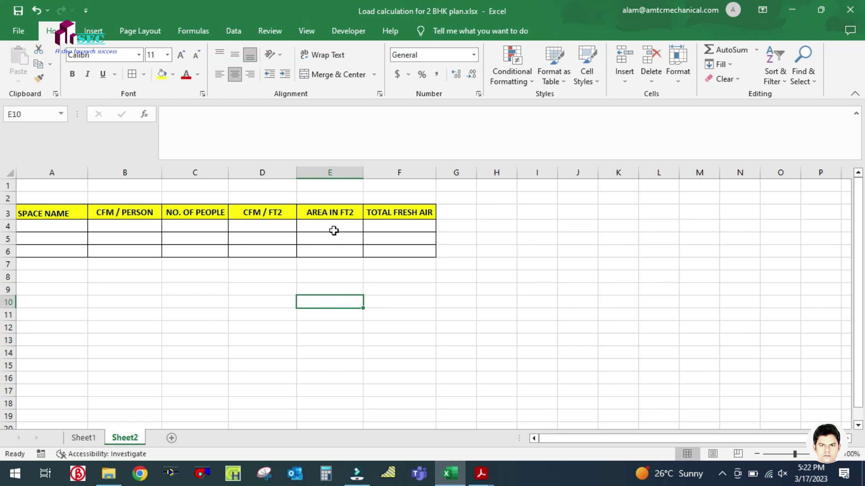
{"action": "left_click", "coordinate": [401, 227]}
{"action": "left_click", "coordinate": [381, 327]}
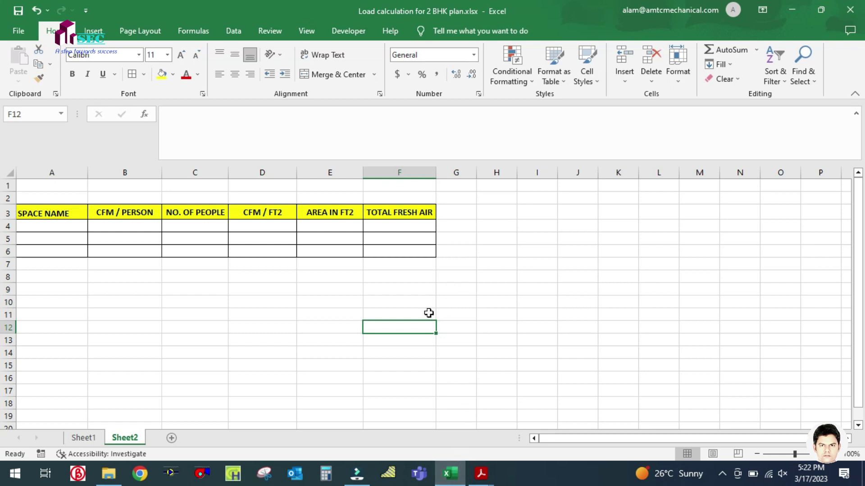
Switch to the 2BHK floor plan PDF in Acrobat Reader and examine the rooms on the ground floor plan.
{"action": "mouse_move", "coordinate": [481, 473]}
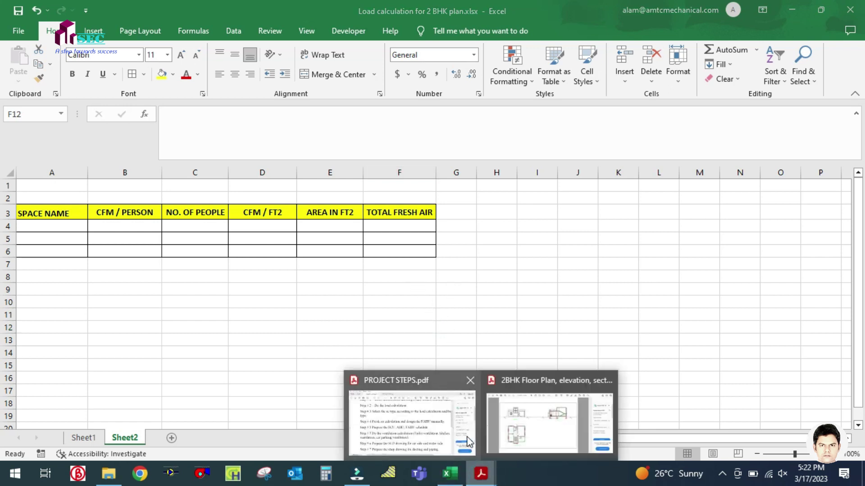
{"action": "left_click", "coordinate": [530, 420]}
{"action": "scroll", "coordinate": [328, 139], "scroll_direction": "up", "scroll_amount": 3}
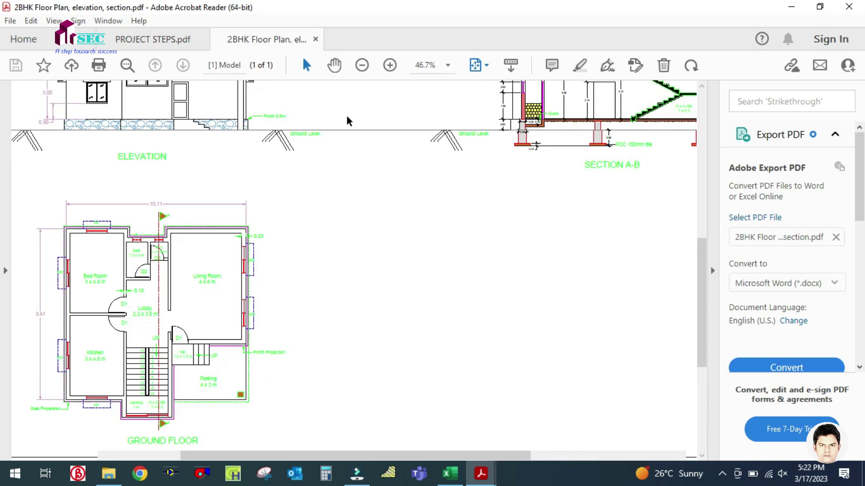
{"action": "left_click", "coordinate": [334, 66]}
{"action": "left_click_drag", "start_coordinate": [266, 322], "coordinate": [529, 193]}
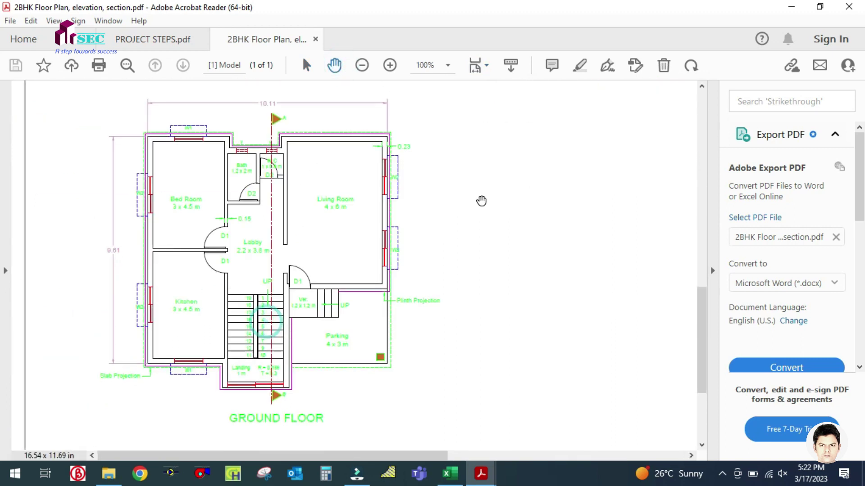
{"action": "scroll", "coordinate": [173, 200], "scroll_direction": "up", "scroll_amount": 1}
{"action": "scroll", "coordinate": [172, 200], "scroll_direction": "up", "scroll_amount": 1}
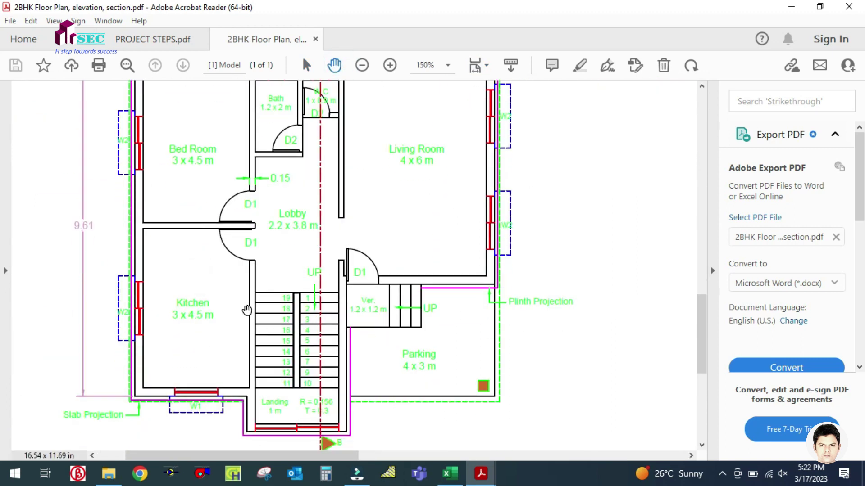
{"action": "left_click_drag", "start_coordinate": [373, 220], "coordinate": [361, 258]}
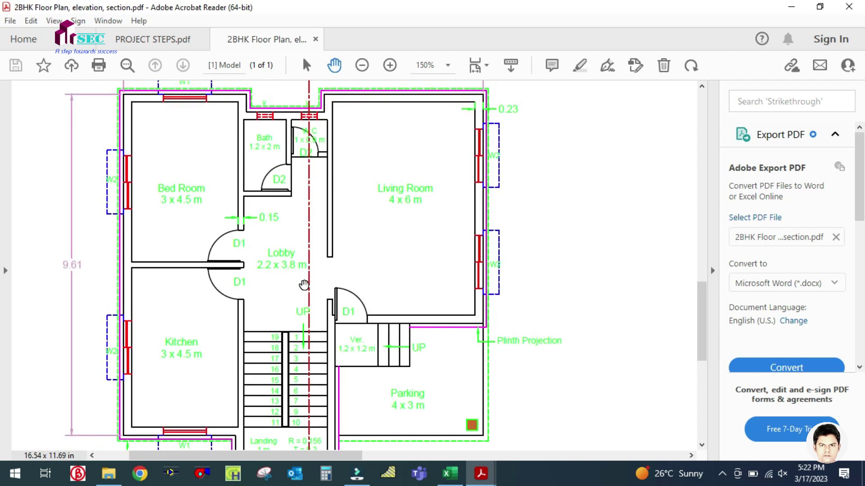
Return to the Excel workbook and enter BEDROOM as the first space name in A4.
{"action": "left_click", "coordinate": [448, 472]}
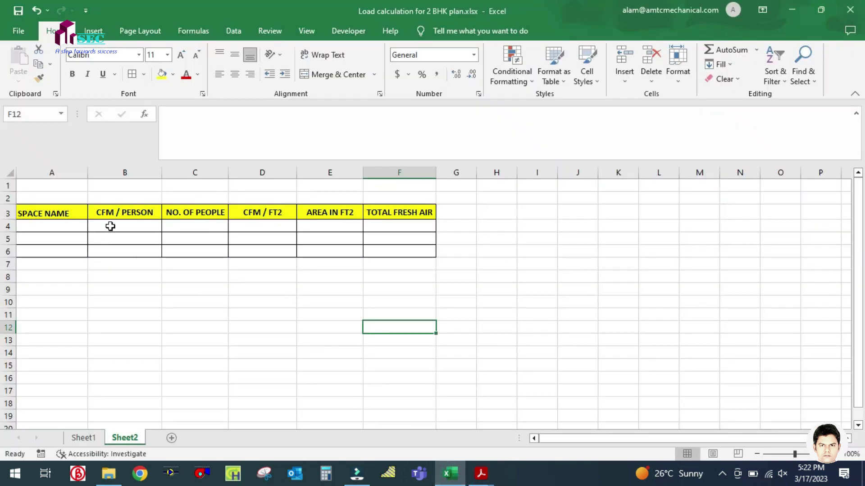
{"action": "left_click", "coordinate": [66, 229]}
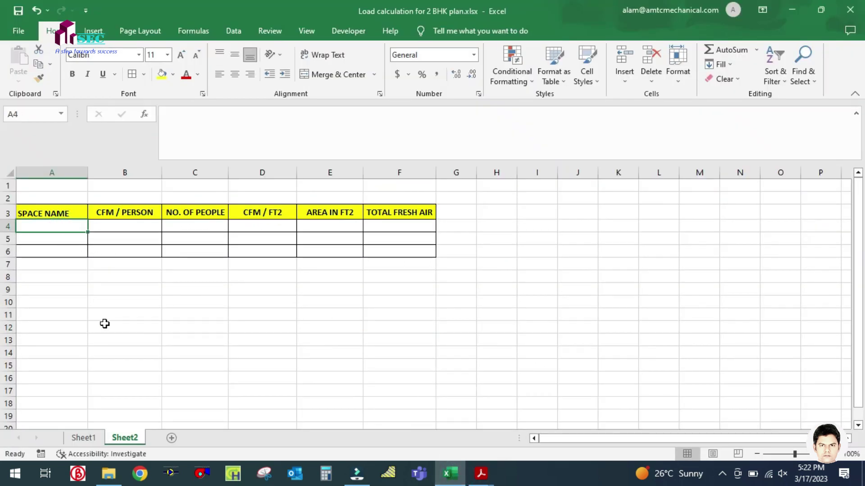
{"action": "type", "text": "BEDROO"}
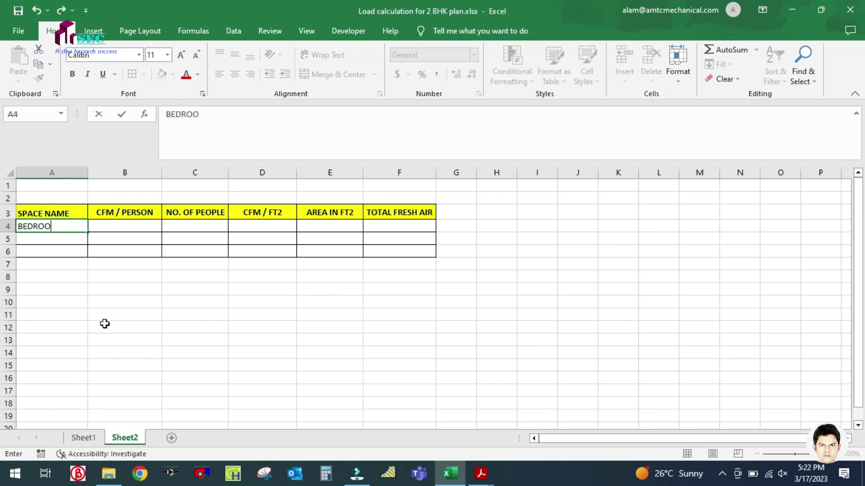
{"action": "type", "text": "M"}
{"action": "left_click", "coordinate": [105, 324]}
Check the floor plan PDF for the next room and enter LIVING ROOM as the space name in A5 of the Excel table.
{"action": "left_click", "coordinate": [64, 239]}
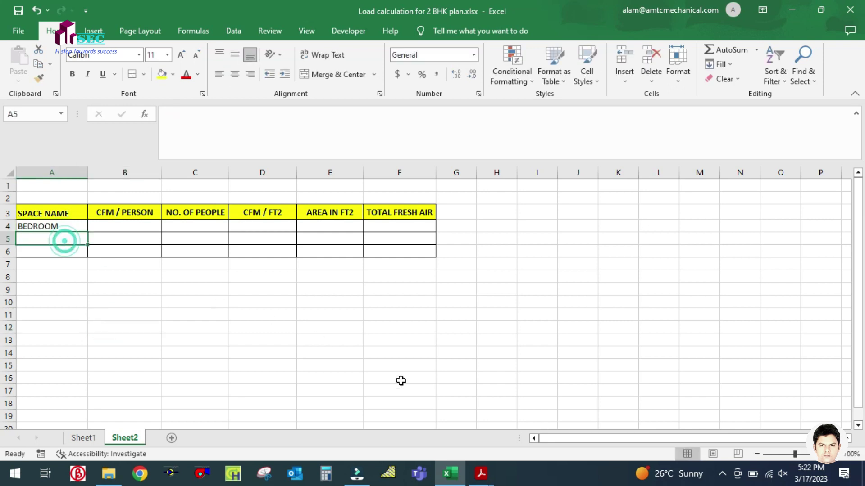
{"action": "left_click", "coordinate": [451, 473]}
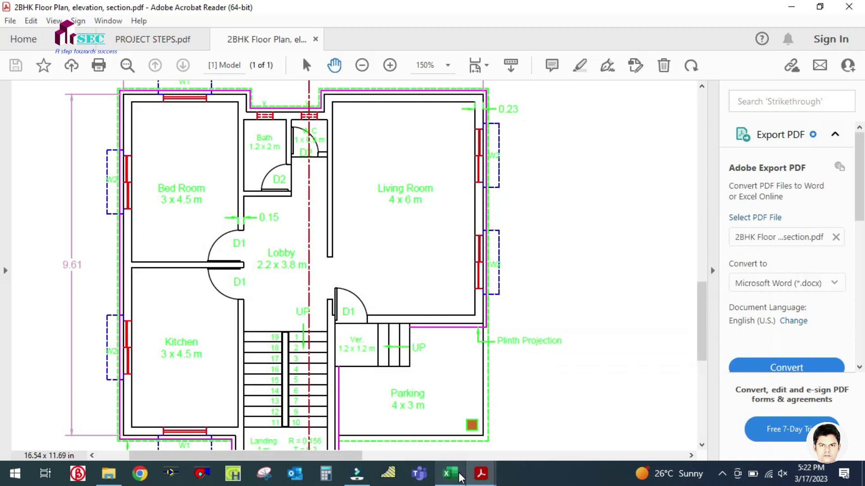
{"action": "left_click", "coordinate": [450, 473]}
{"action": "left_click", "coordinate": [69, 238]}
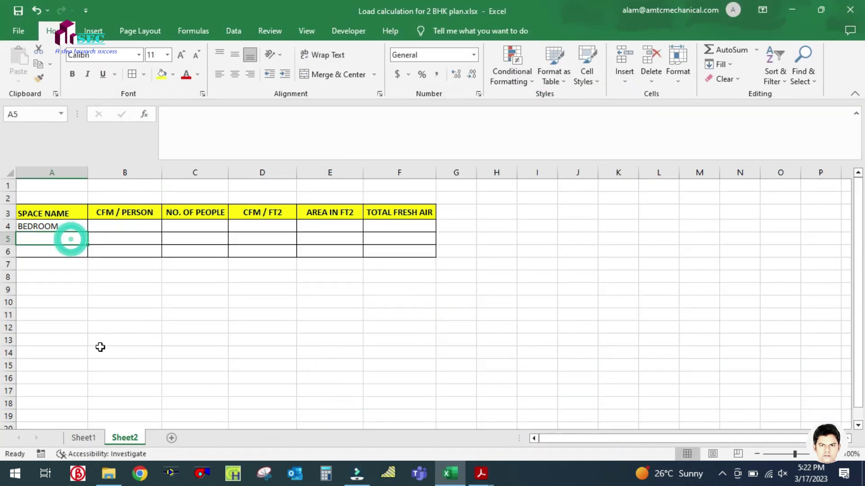
{"action": "type", "text": "LIVING"}
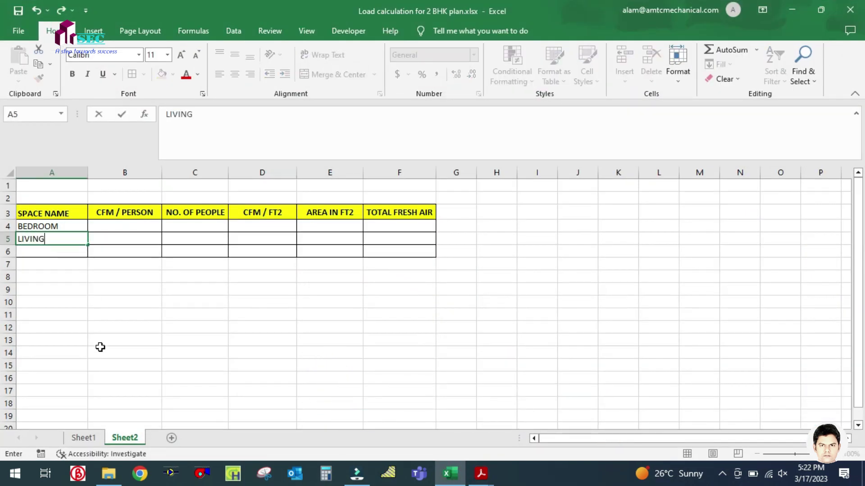
{"action": "type", "text": " ROOM"}
{"action": "left_click", "coordinate": [100, 345]}
Enter KITCHEN as the space name in A6.
{"action": "left_click", "coordinate": [70, 250]}
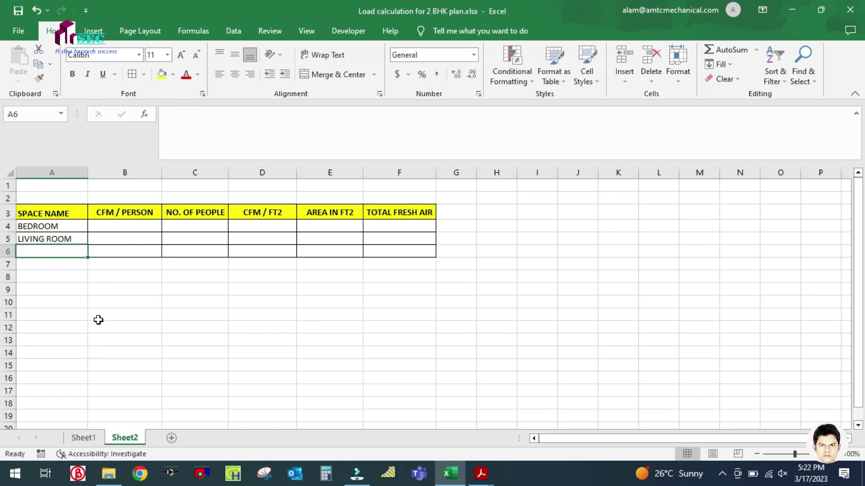
{"action": "type", "text": "KITCHEN"}
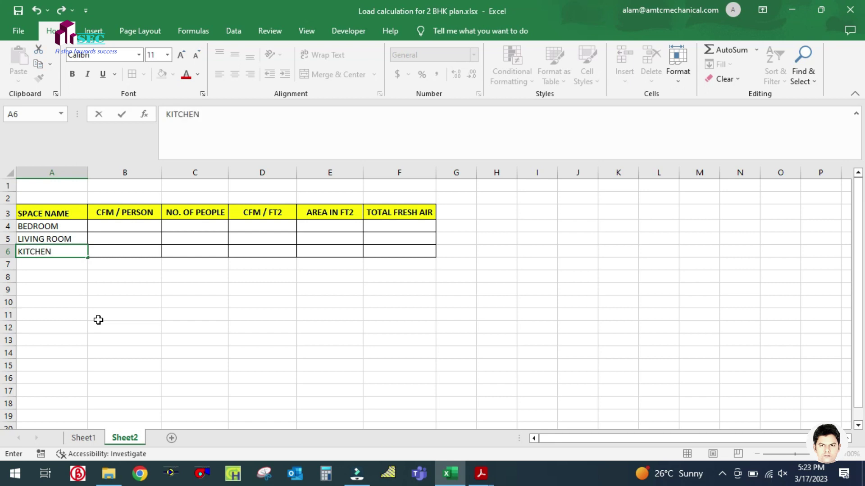
{"action": "left_click", "coordinate": [98, 319]}
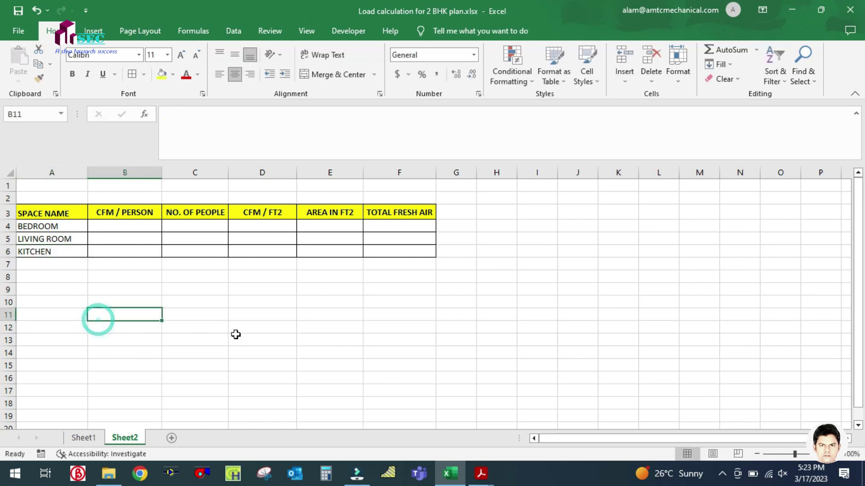
Enter LOBBY as the space name in A7 and apply cell borders to A4:F7.
{"action": "left_click", "coordinate": [29, 266]}
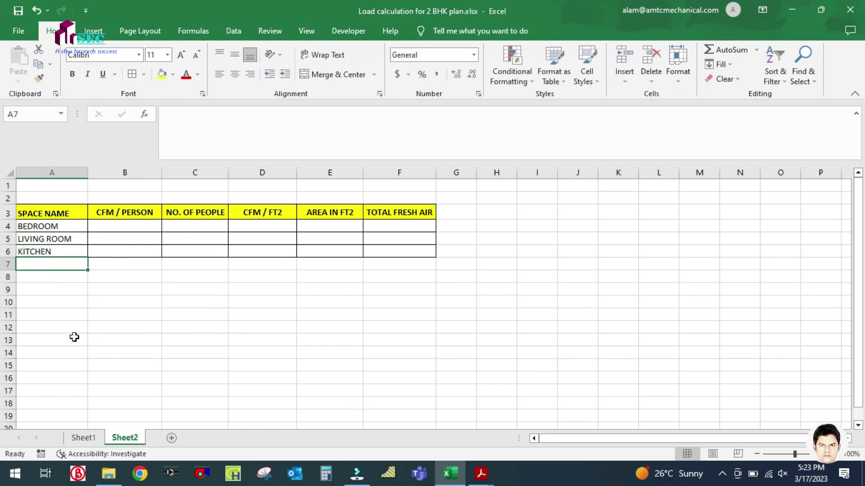
{"action": "type", "text": "LOBBY"}
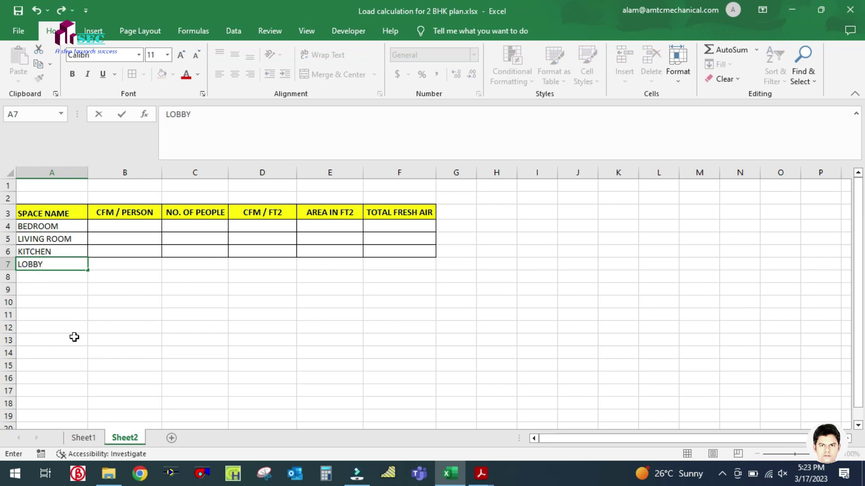
{"action": "left_click", "coordinate": [74, 338]}
{"action": "left_click_drag", "start_coordinate": [83, 230], "coordinate": [401, 259]}
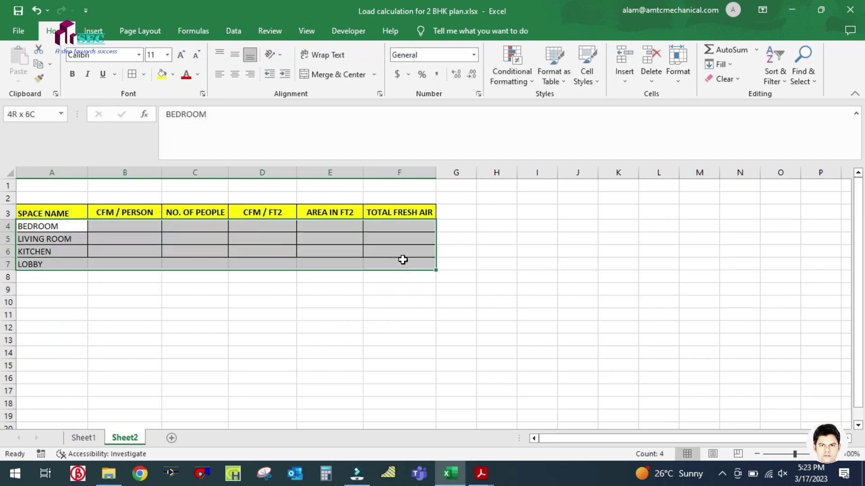
{"action": "left_click", "coordinate": [144, 325]}
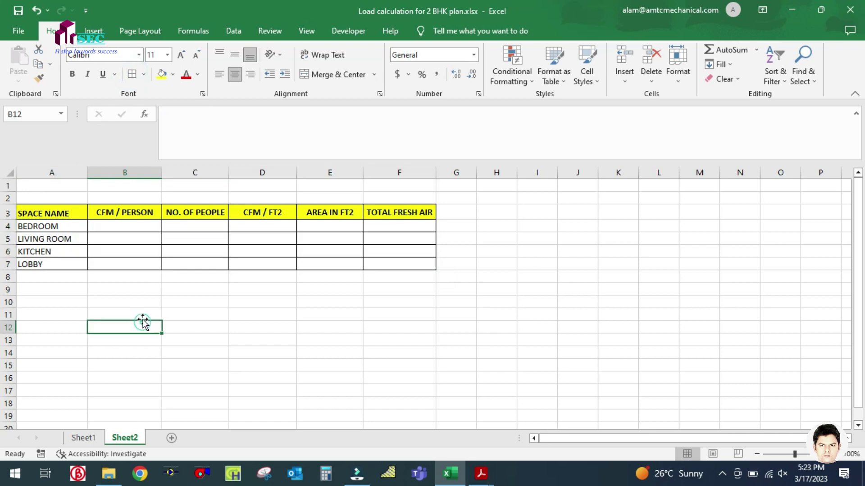
Examine the room layout in the floor plan PDF, and return to the bedroom row of the Excel table.
{"action": "left_click", "coordinate": [128, 227]}
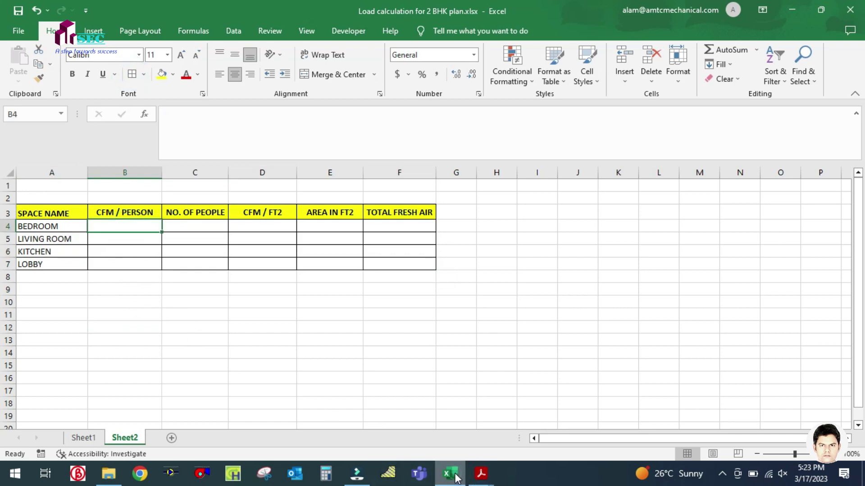
{"action": "left_click", "coordinate": [478, 477]}
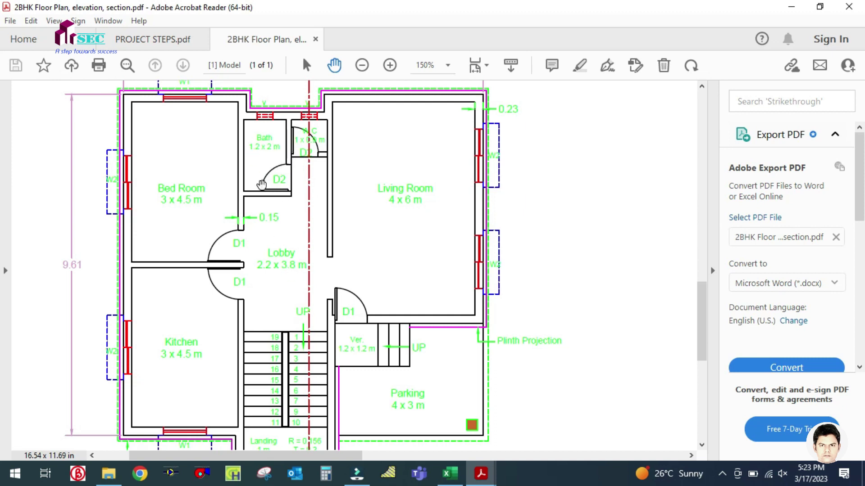
{"action": "mouse_move", "coordinate": [283, 269]}
{"action": "left_mouse_down"}
{"action": "mouse_move", "coordinate": [289, 227]}
{"action": "mouse_move", "coordinate": [282, 268]}
{"action": "left_mouse_up"}
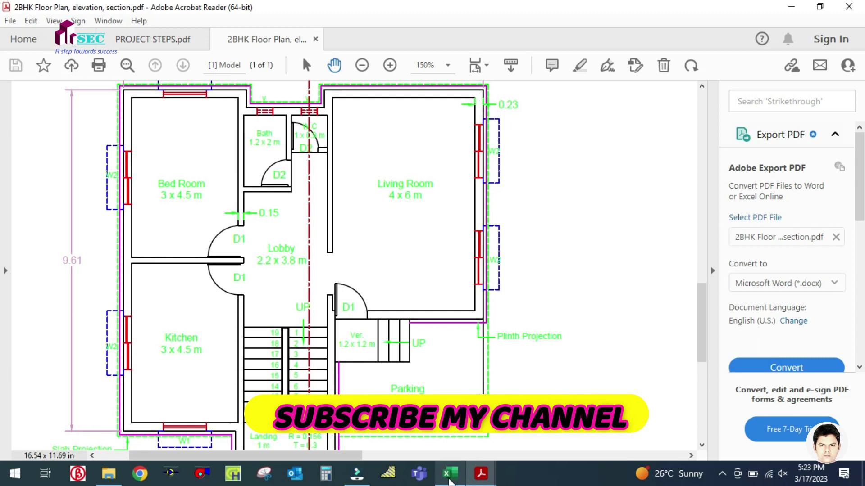
{"action": "left_click", "coordinate": [449, 480]}
{"action": "left_click", "coordinate": [131, 225]}
{"action": "left_click", "coordinate": [153, 337]}
{"action": "left_click", "coordinate": [125, 225]}
{"action": "left_click", "coordinate": [168, 293]}
{"action": "left_click", "coordinate": [140, 225]}
Check the bedroom in the floor plan PDF and enter 2 as its number of people in C4 of the Excel table.
{"action": "left_click", "coordinate": [195, 226]}
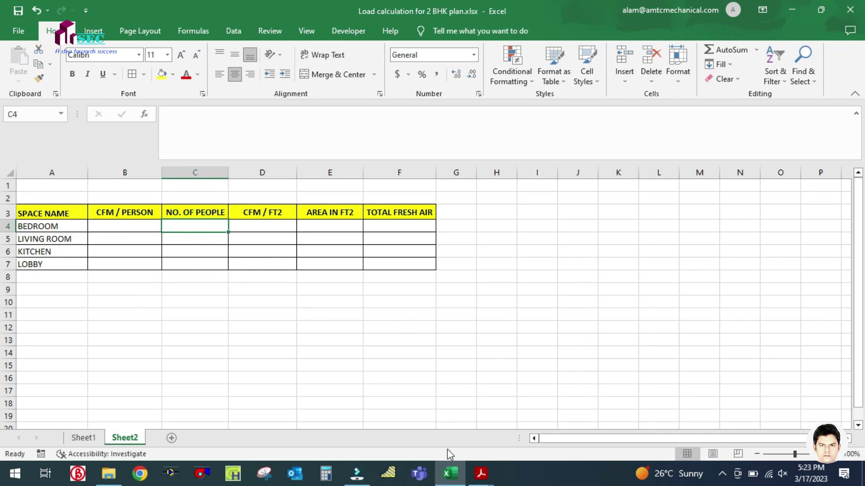
{"action": "left_click", "coordinate": [480, 473]}
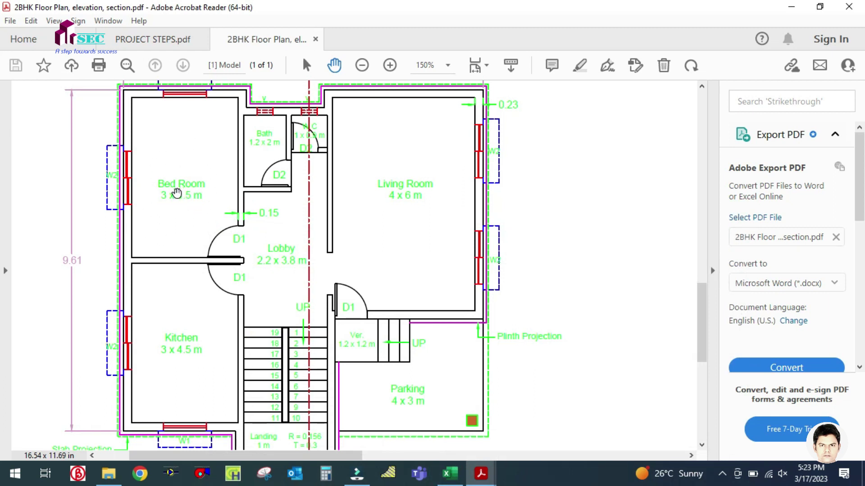
{"action": "left_click", "coordinate": [450, 473]}
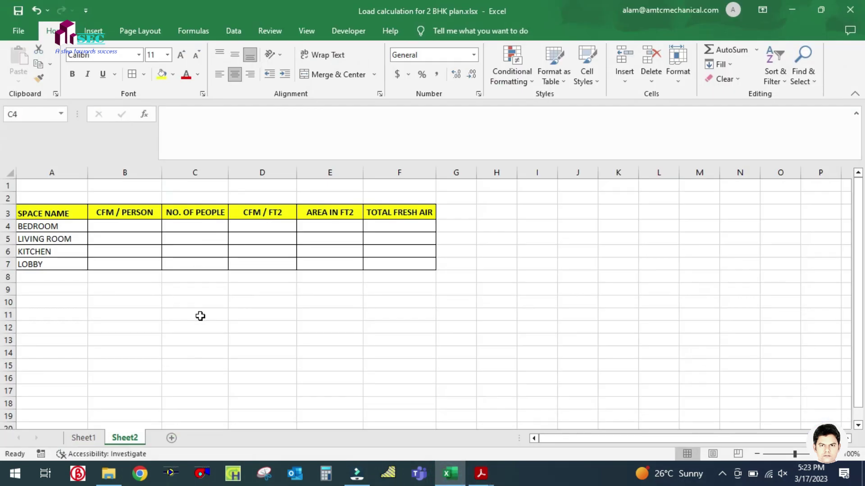
{"action": "left_click", "coordinate": [195, 227]}
{"action": "type", "text": "2"}
{"action": "left_click", "coordinate": [241, 319]}
Enter 2 as the number of people for LIVING ROOM in C5 and for KITCHEN in C6.
{"action": "left_click", "coordinate": [207, 239]}
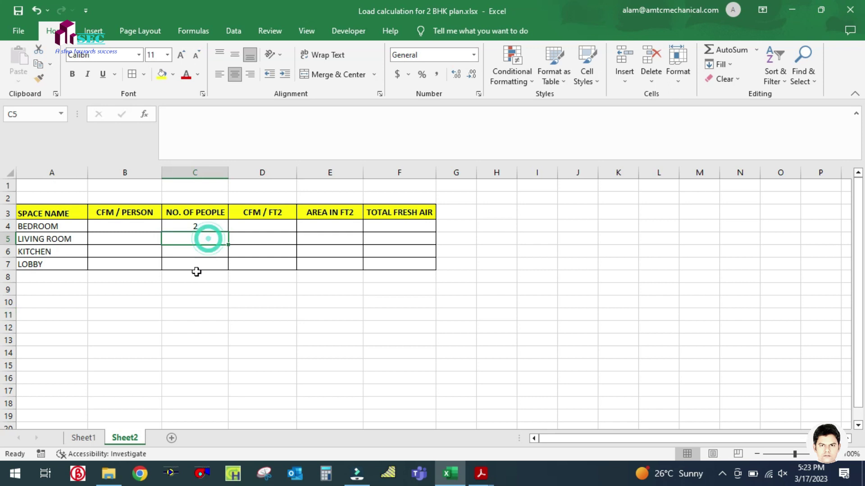
{"action": "type", "text": "2"}
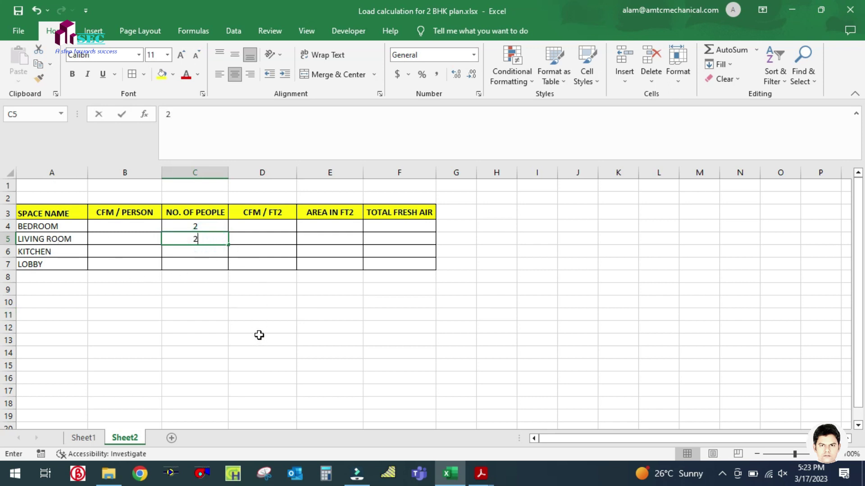
{"action": "left_click", "coordinate": [259, 327]}
{"action": "left_click", "coordinate": [192, 252]}
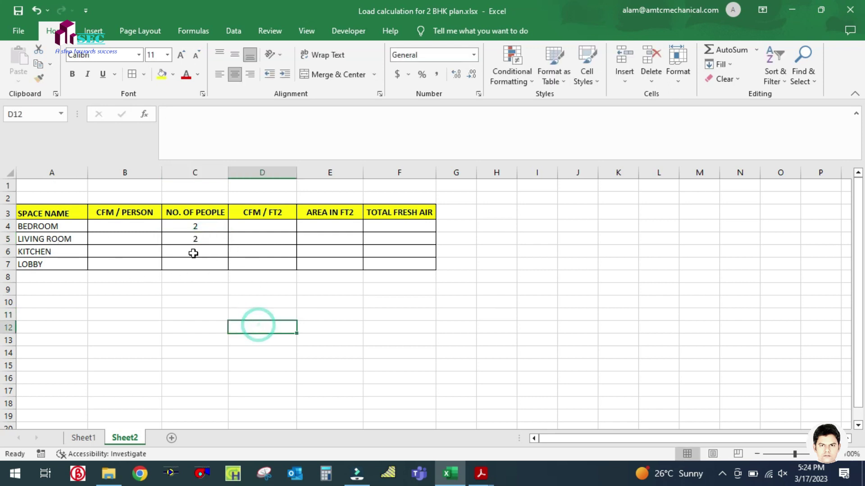
{"action": "type", "text": "2"}
{"action": "left_click", "coordinate": [282, 349]}
Check the lobby in the floor plan PDF and enter 6 as its number of people in C7 of the Excel table.
{"action": "left_click", "coordinate": [206, 264]}
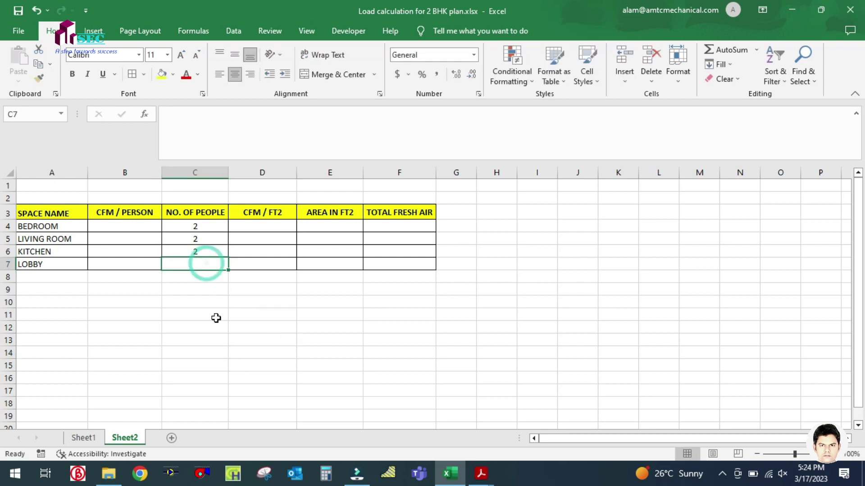
{"action": "left_click", "coordinate": [446, 473]}
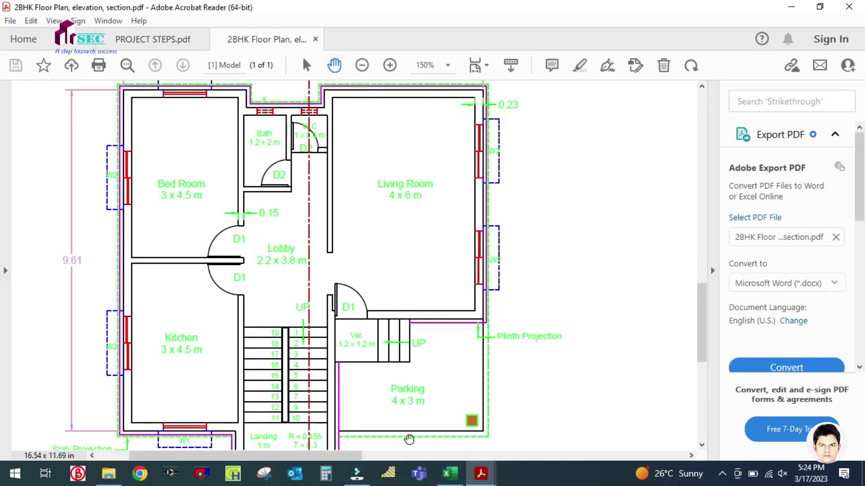
{"action": "left_click", "coordinate": [450, 473]}
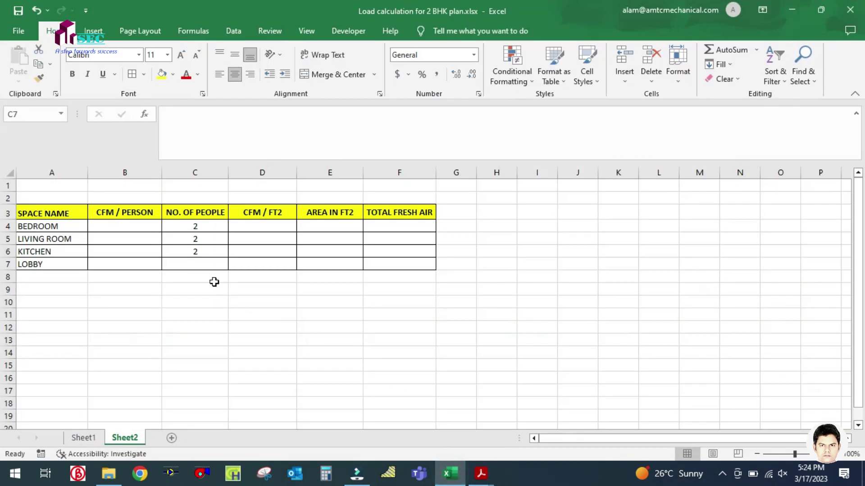
{"action": "left_click", "coordinate": [195, 264]}
{"action": "type", "text": "6"}
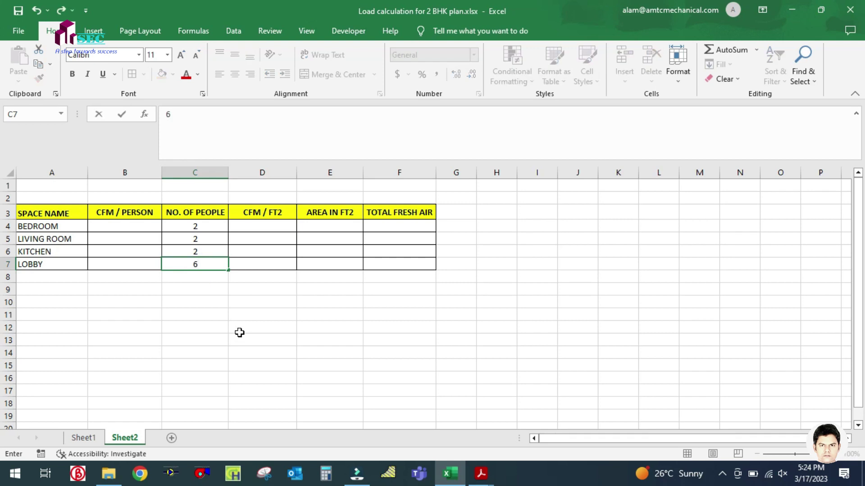
{"action": "left_click", "coordinate": [239, 333]}
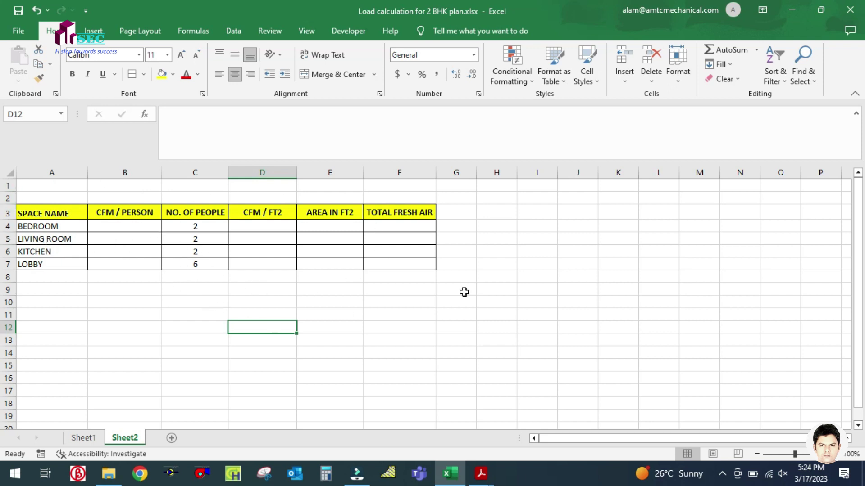
{"action": "left_click", "coordinate": [312, 293]}
{"action": "left_click_drag", "start_coordinate": [185, 226], "coordinate": [185, 268]}
{"action": "left_click", "coordinate": [188, 313]}
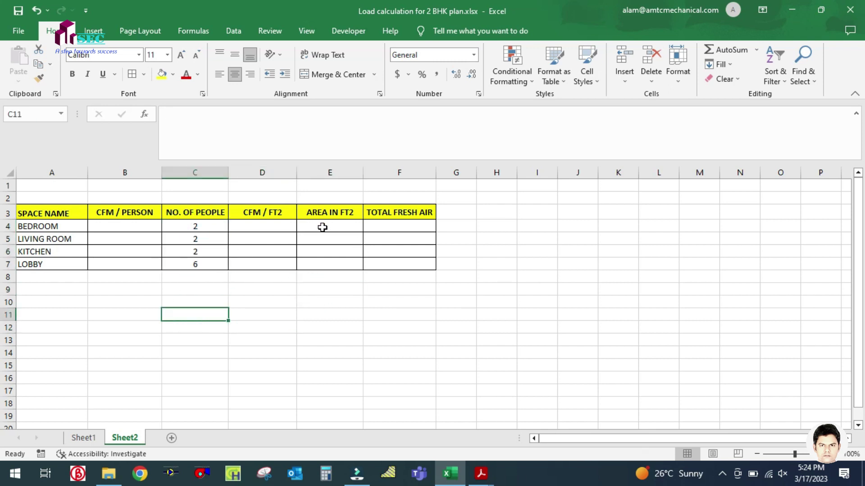
{"action": "left_click_drag", "start_coordinate": [323, 228], "coordinate": [328, 261]}
{"action": "left_click", "coordinate": [575, 289]}
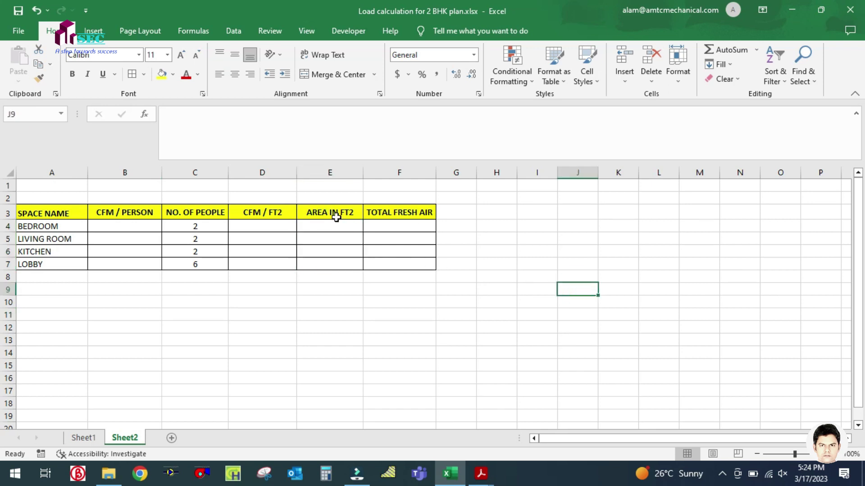
{"action": "left_click_drag", "start_coordinate": [333, 224], "coordinate": [332, 270]}
{"action": "left_click", "coordinate": [560, 286]}
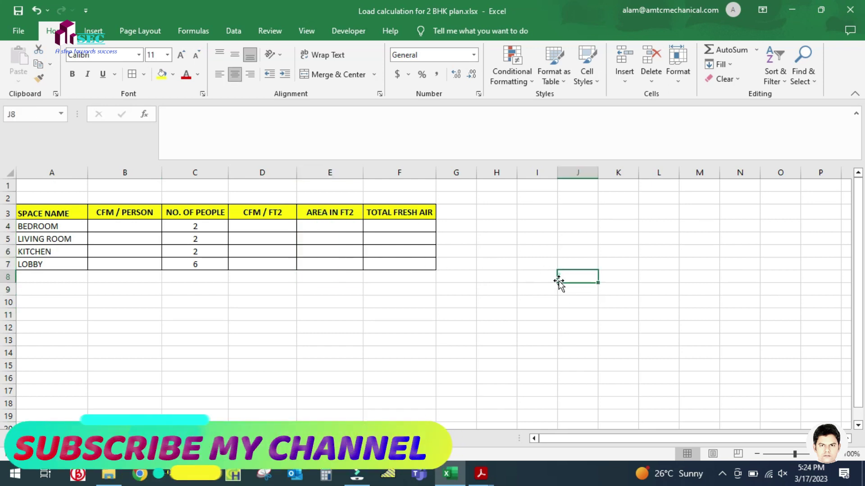
Switch to the floor plan PDF and read the bedroom's dimensions.
{"action": "key", "text": "alt+Tab"}
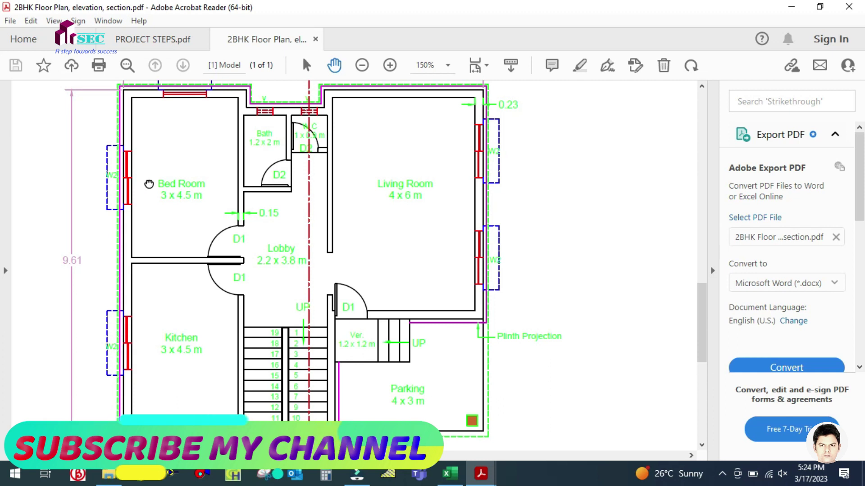
{"action": "scroll", "coordinate": [115, 227], "scroll_direction": "up", "scroll_amount": 2}
{"action": "scroll", "coordinate": [118, 231], "scroll_direction": "up", "scroll_amount": 2}
{"action": "scroll", "coordinate": [119, 231], "scroll_direction": "down", "scroll_amount": 2}
{"action": "left_click_drag", "start_coordinate": [176, 271], "coordinate": [209, 242]}
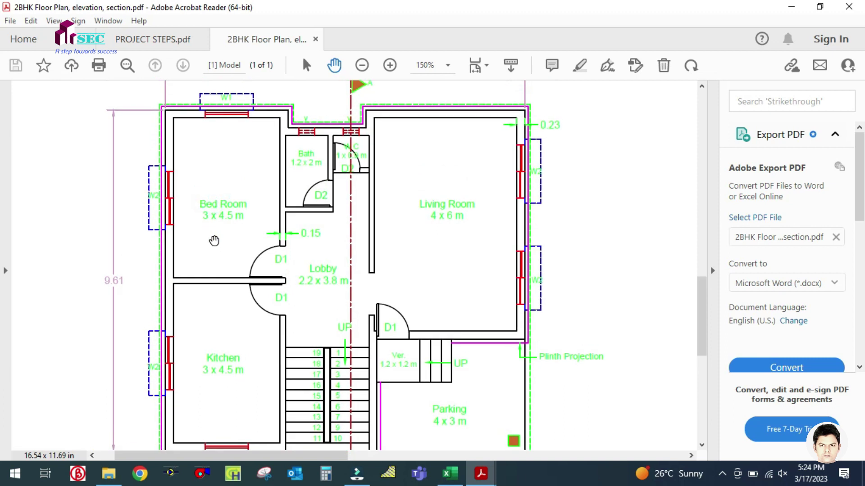
{"action": "scroll", "coordinate": [213, 238], "scroll_direction": "up", "scroll_amount": 2}
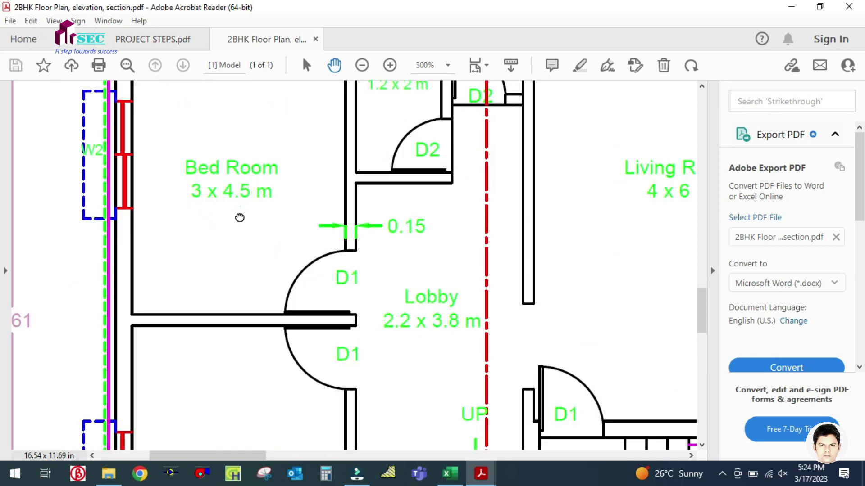
{"action": "scroll", "coordinate": [241, 202], "scroll_direction": "down", "scroll_amount": 1}
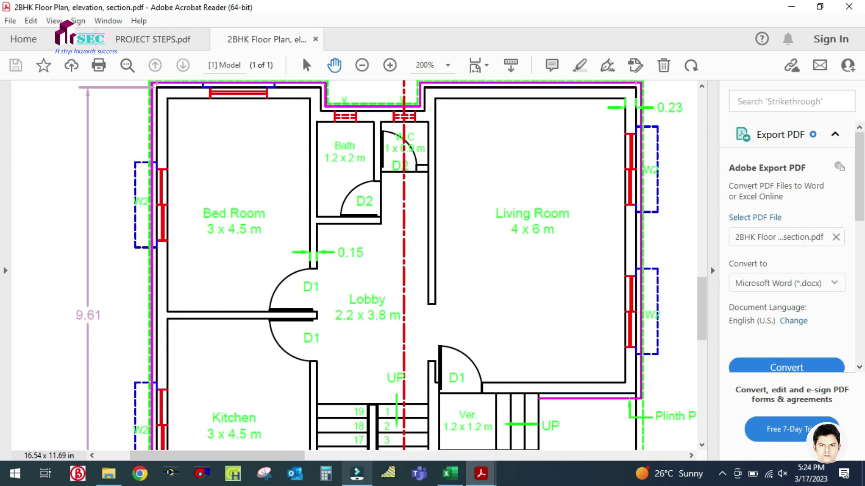
Open Calculator beside the bedroom plan and compute the bedroom's area in square metres as 3 × 4.5.
{"action": "left_click", "coordinate": [325, 472]}
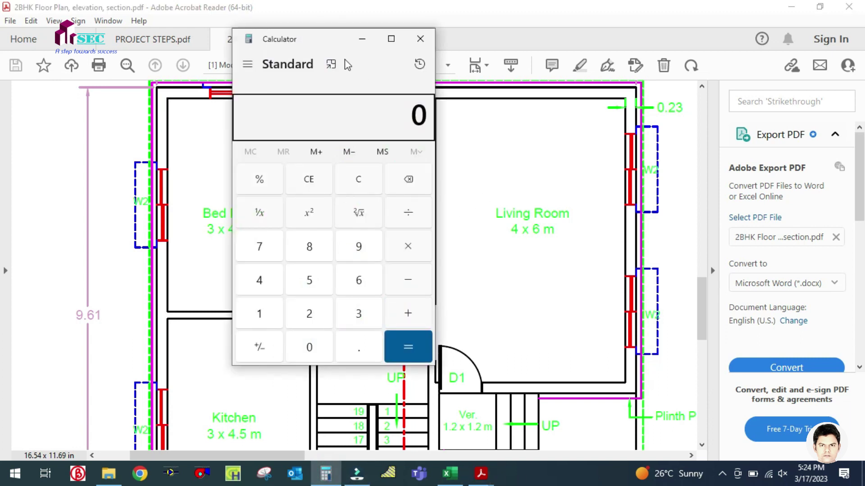
{"action": "left_click_drag", "start_coordinate": [319, 44], "coordinate": [444, 59]}
{"action": "left_click", "coordinate": [484, 328]}
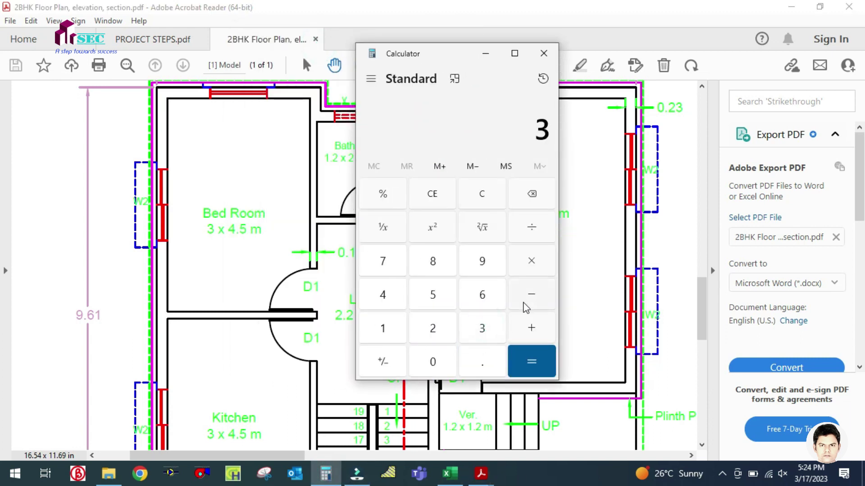
{"action": "left_click", "coordinate": [532, 261]}
{"action": "left_click", "coordinate": [383, 294]}
{"action": "left_click", "coordinate": [482, 361]}
{"action": "left_click", "coordinate": [433, 295]}
{"action": "left_click", "coordinate": [531, 362]}
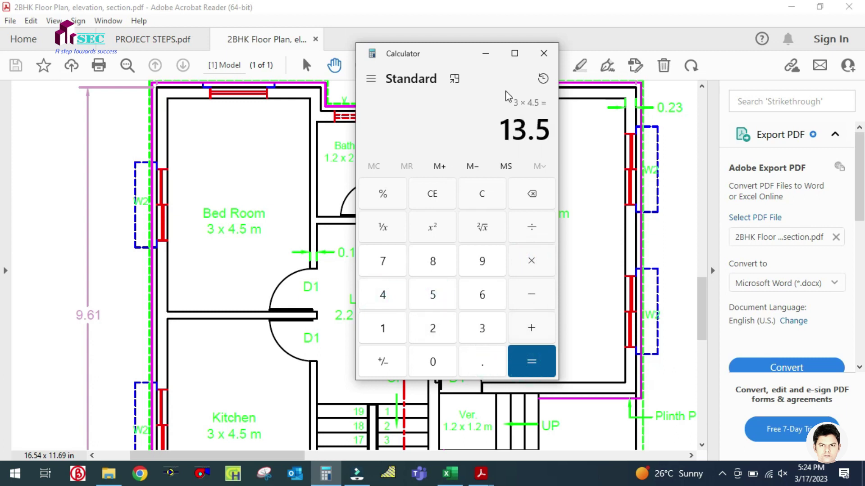
Return to the Excel workbook with Calculator over it and multiply the bedroom's area by 10.76 to convert it to square feet.
{"action": "left_click", "coordinate": [486, 57]}
{"action": "left_click", "coordinate": [450, 473]}
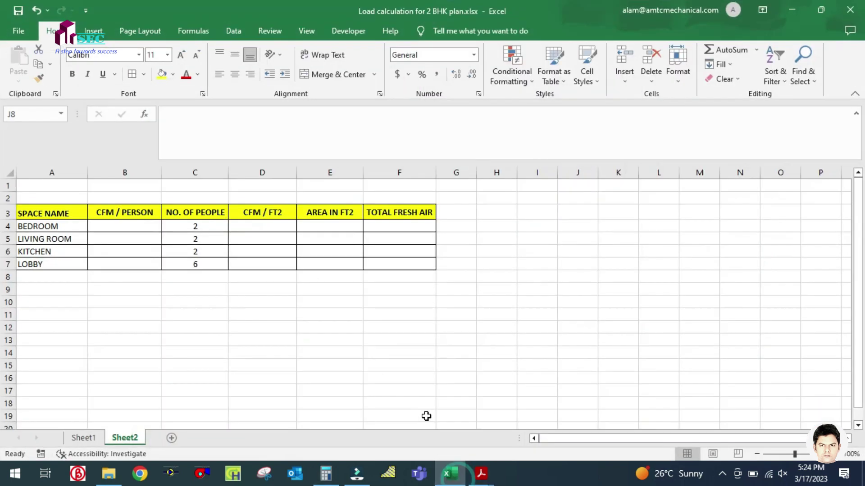
{"action": "left_click", "coordinate": [327, 473]}
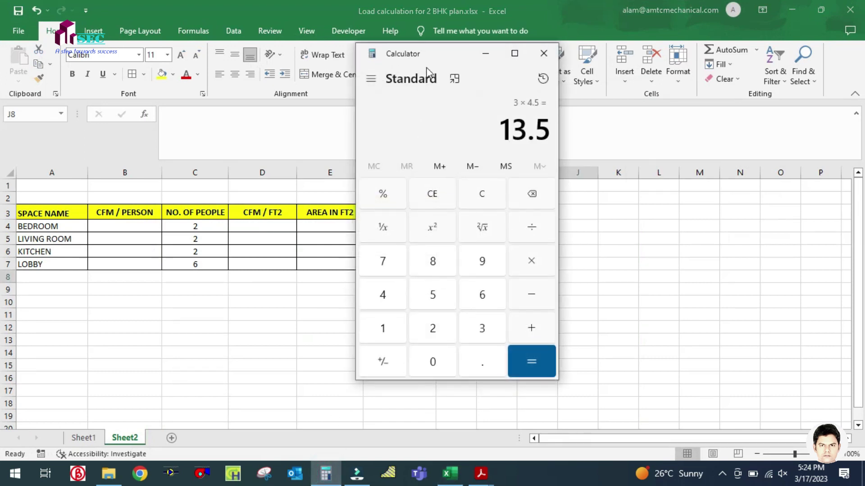
{"action": "left_click_drag", "start_coordinate": [453, 59], "coordinate": [480, 70]}
{"action": "left_click", "coordinate": [560, 275]}
{"action": "left_click", "coordinate": [426, 344]}
{"action": "left_click", "coordinate": [451, 366]}
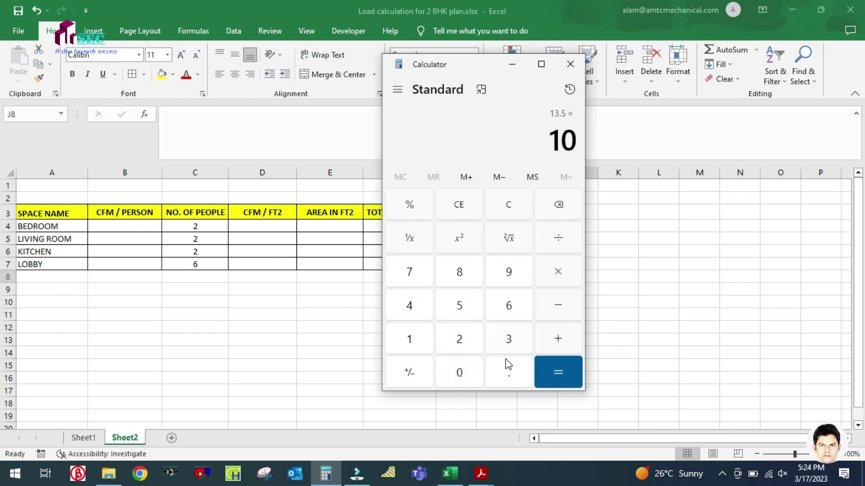
{"action": "left_click", "coordinate": [504, 374]}
{"action": "left_click", "coordinate": [411, 273]}
{"action": "left_click", "coordinate": [499, 305]}
{"action": "left_click", "coordinate": [555, 372]}
Minimize Calculator and enter 145 as the bedroom's area in square feet in E4.
{"action": "left_click", "coordinate": [513, 64]}
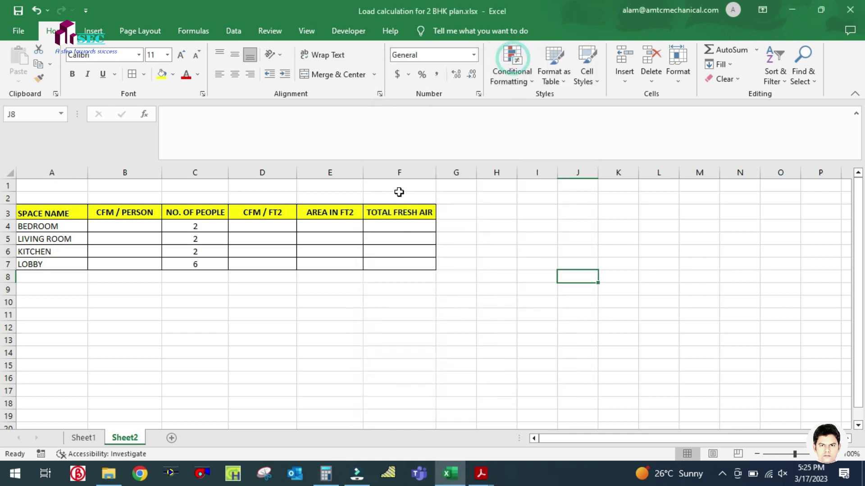
{"action": "left_click", "coordinate": [335, 228]}
{"action": "type", "text": "145"}
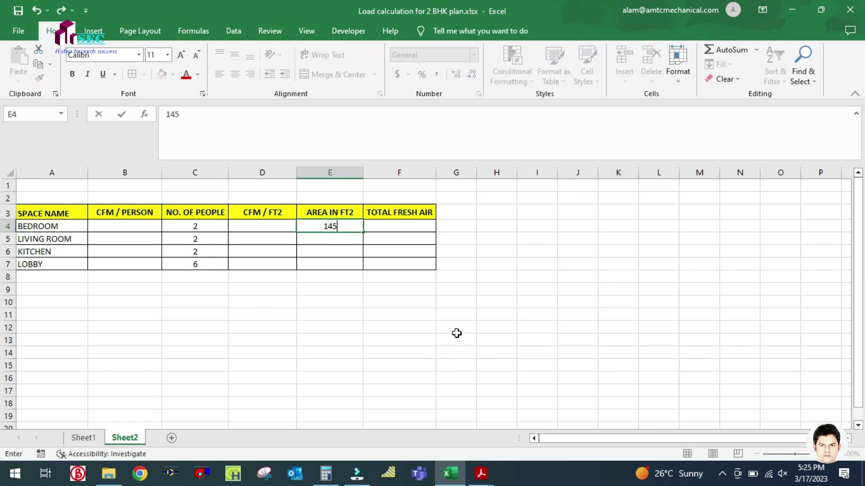
{"action": "left_click", "coordinate": [454, 329]}
Check the living room's size in the floor plan PDF and compute its area in Calculator as 4 × 6.
{"action": "left_click", "coordinate": [330, 238]}
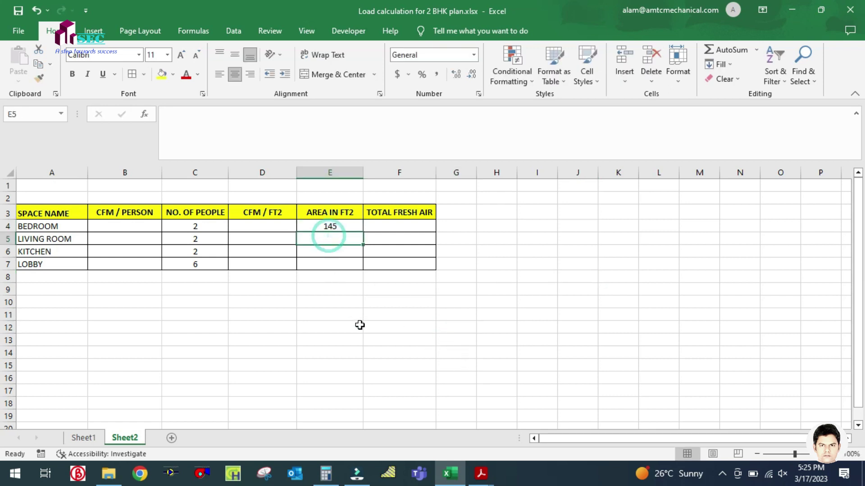
{"action": "left_click", "coordinate": [443, 464]}
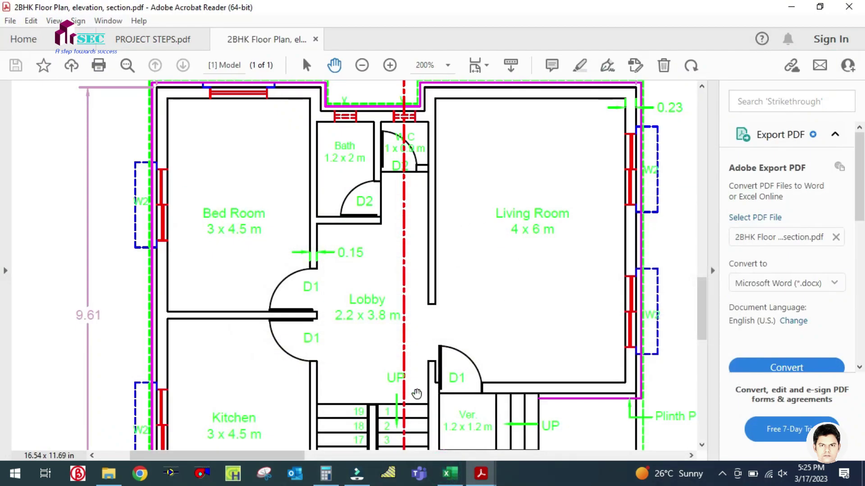
{"action": "left_click", "coordinate": [326, 473]}
{"action": "left_click", "coordinate": [499, 200]}
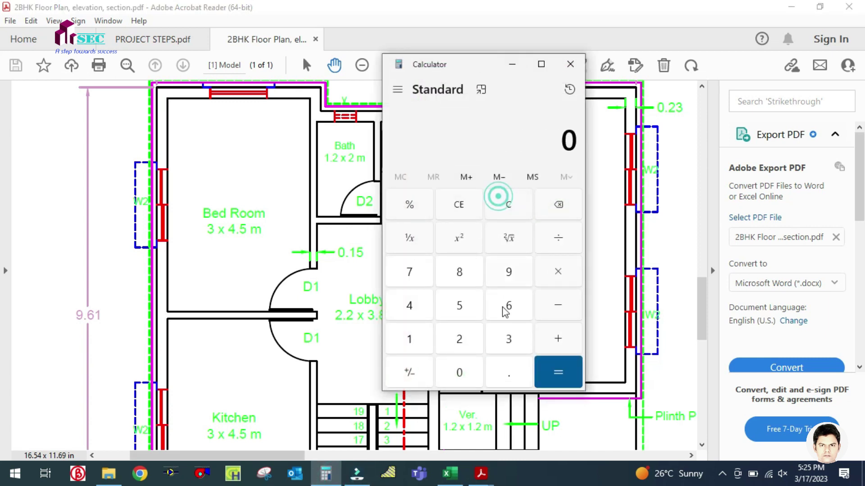
{"action": "left_click", "coordinate": [409, 305]}
{"action": "left_click", "coordinate": [558, 272]}
{"action": "left_click", "coordinate": [509, 305]}
{"action": "left_click", "coordinate": [538, 372]}
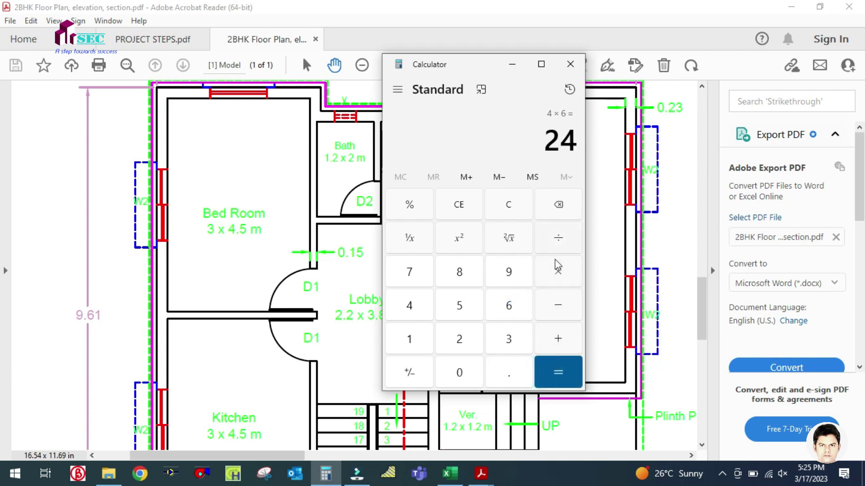
Multiply the living room's area by 10.76 in Calculator to convert it to square feet.
{"action": "left_click", "coordinate": [558, 272]}
{"action": "left_click", "coordinate": [409, 340]}
{"action": "left_click", "coordinate": [458, 369]}
{"action": "left_click", "coordinate": [495, 371]}
{"action": "left_click", "coordinate": [414, 273]}
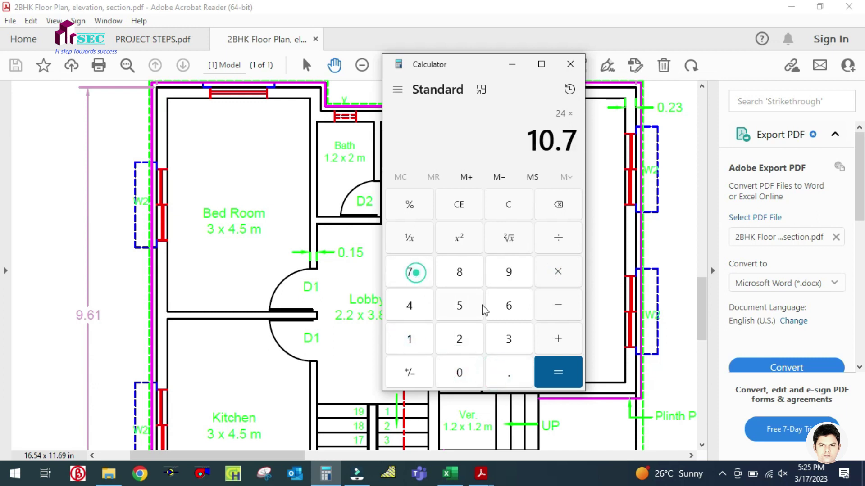
{"action": "left_click", "coordinate": [507, 305]}
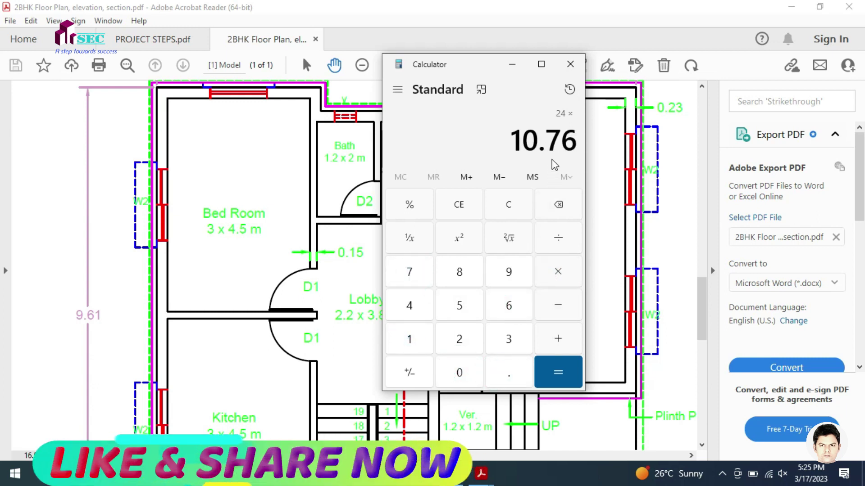
{"action": "left_click", "coordinate": [540, 365]}
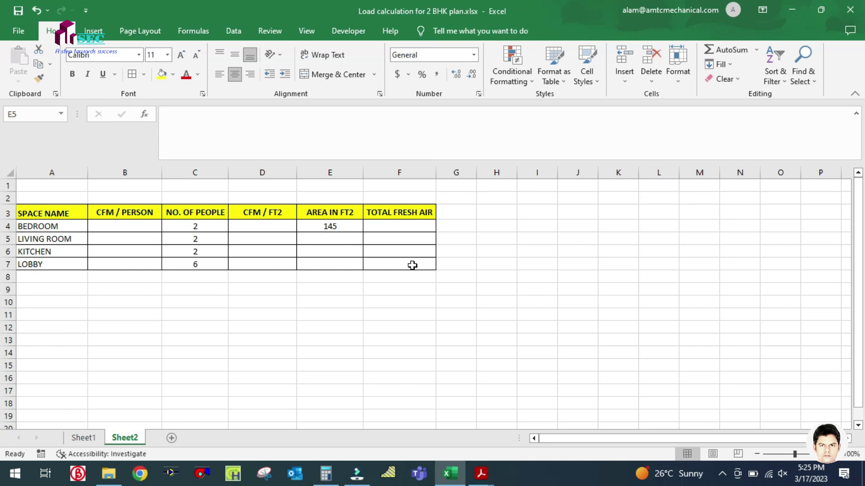
Enter 258 as the living room's area in square feet in E5.
{"action": "left_click", "coordinate": [330, 239]}
{"action": "type", "text": "258"}
{"action": "left_click", "coordinate": [373, 330]}
Check the kitchen's size in the floor plan PDF, then return to Excel and enter 145 as its area in square feet in E6.
{"action": "left_click", "coordinate": [341, 250]}
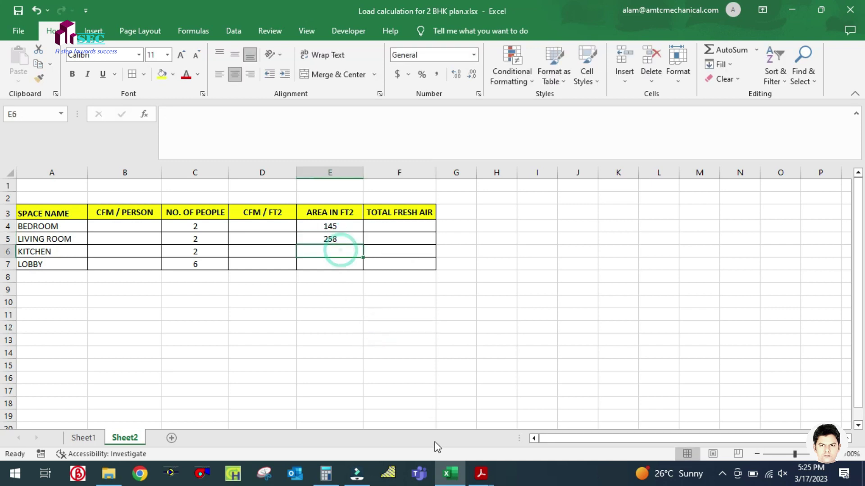
{"action": "left_click", "coordinate": [446, 474]}
{"action": "left_click", "coordinate": [288, 382]}
{"action": "scroll", "coordinate": [247, 283], "scroll_direction": "down", "scroll_amount": 3}
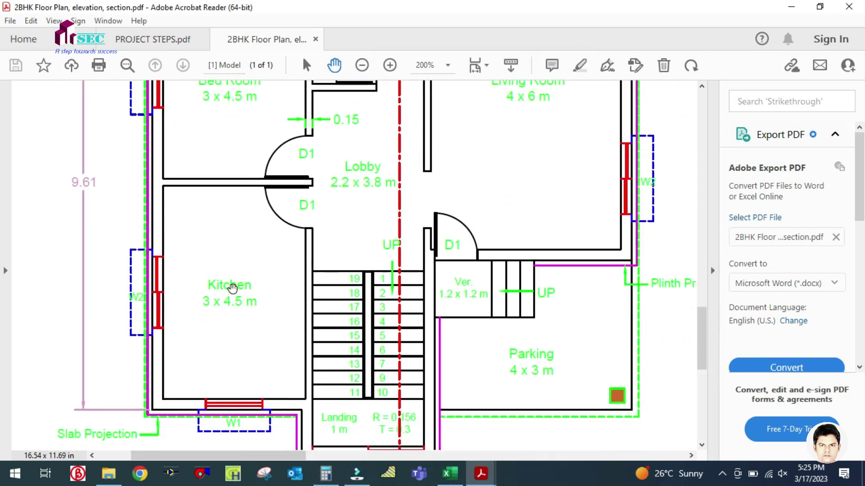
{"action": "scroll", "coordinate": [276, 292], "scroll_direction": "up", "scroll_amount": 1}
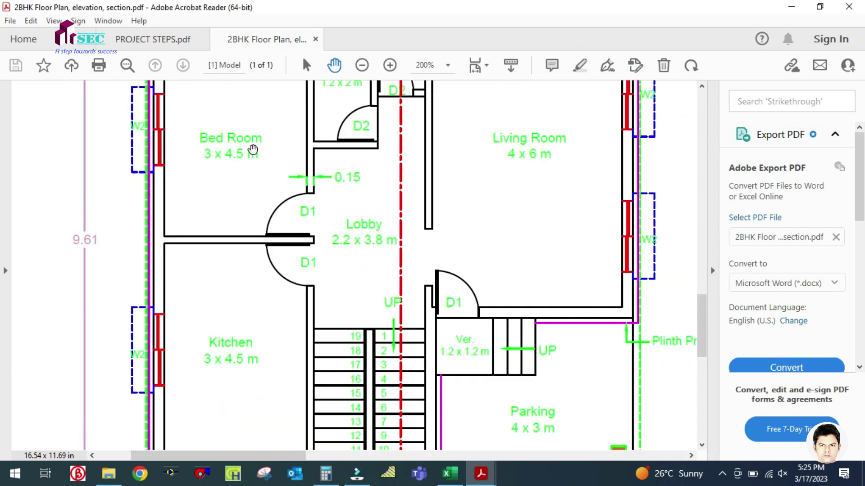
{"action": "left_click", "coordinate": [449, 474]}
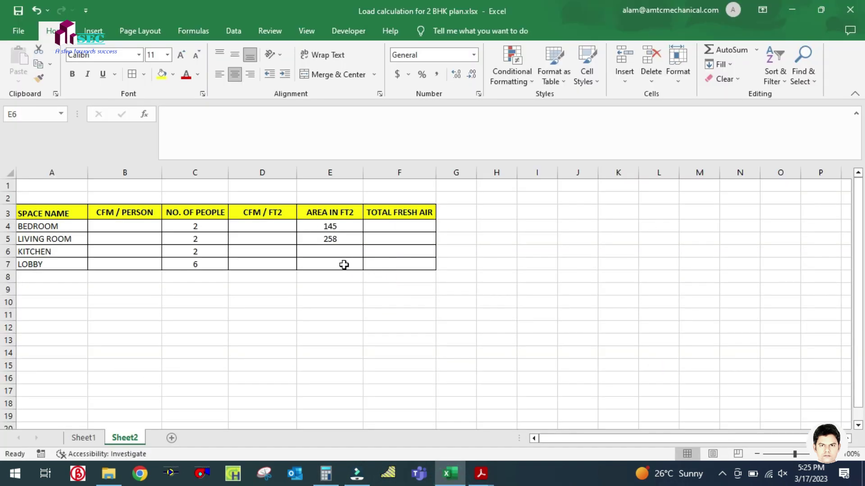
{"action": "left_click", "coordinate": [337, 253]}
{"action": "type", "text": "145"}
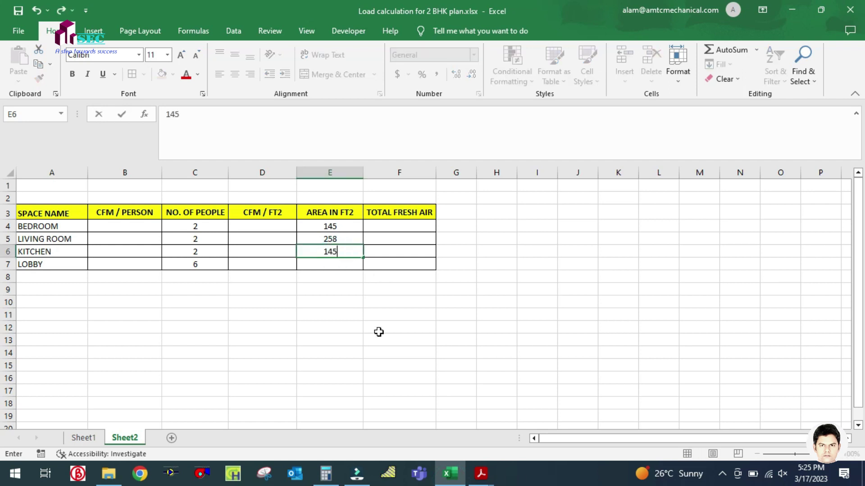
{"action": "left_click", "coordinate": [372, 330]}
Check the lobby's size in the floor plan PDF, return to Excel and compute the lobby's area in Calculator as 2.2 × 3.8.
{"action": "left_click", "coordinate": [337, 264]}
{"action": "left_click", "coordinate": [449, 473]}
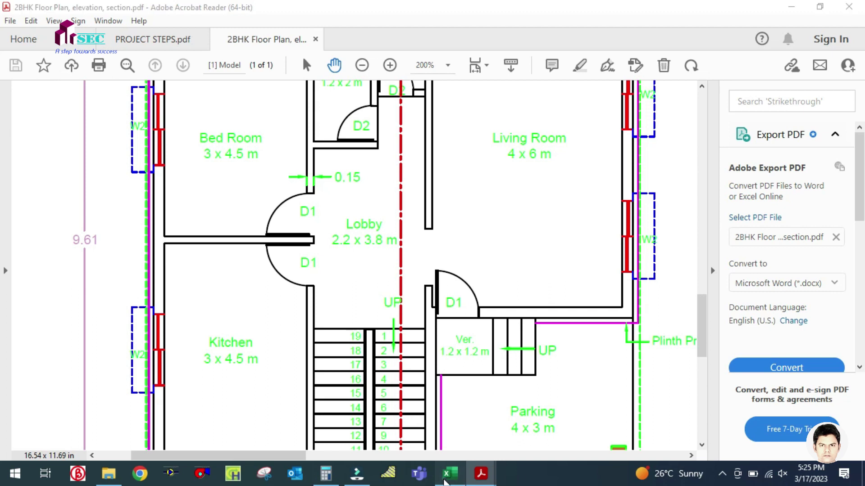
{"action": "left_click", "coordinate": [450, 473]}
{"action": "left_click", "coordinate": [325, 473]}
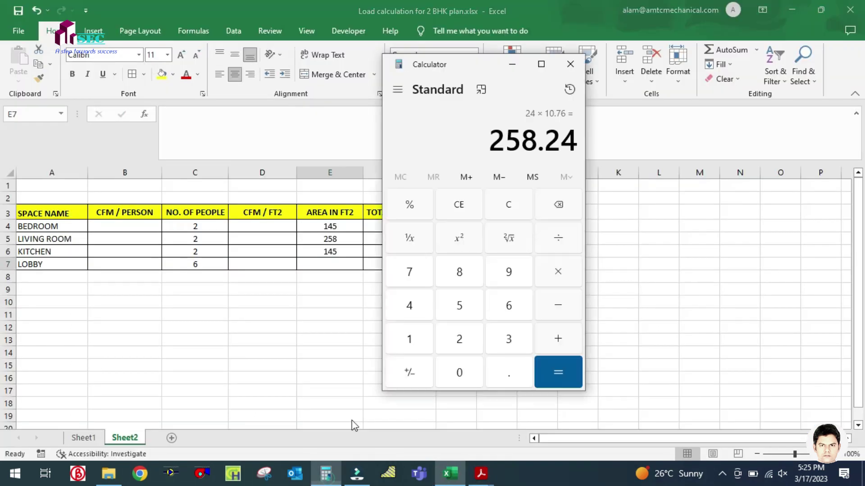
{"action": "left_click", "coordinate": [512, 211]}
{"action": "left_click", "coordinate": [458, 340]}
{"action": "left_click", "coordinate": [506, 372]}
{"action": "left_click", "coordinate": [469, 341]}
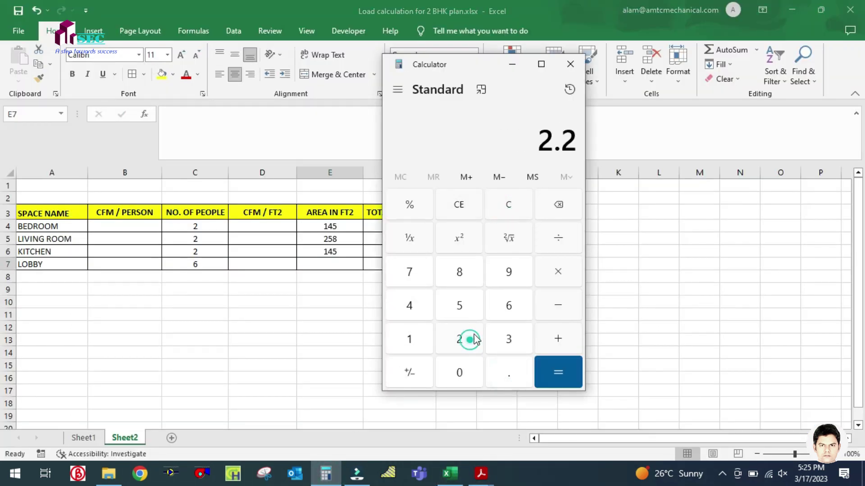
{"action": "left_click", "coordinate": [558, 271]}
{"action": "left_click", "coordinate": [506, 339]}
{"action": "left_click", "coordinate": [506, 372]}
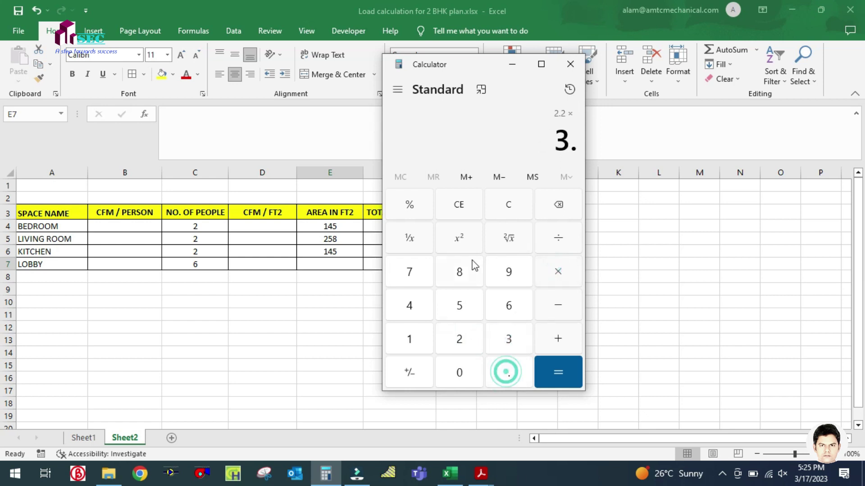
{"action": "left_click", "coordinate": [467, 274]}
{"action": "left_click", "coordinate": [563, 368]}
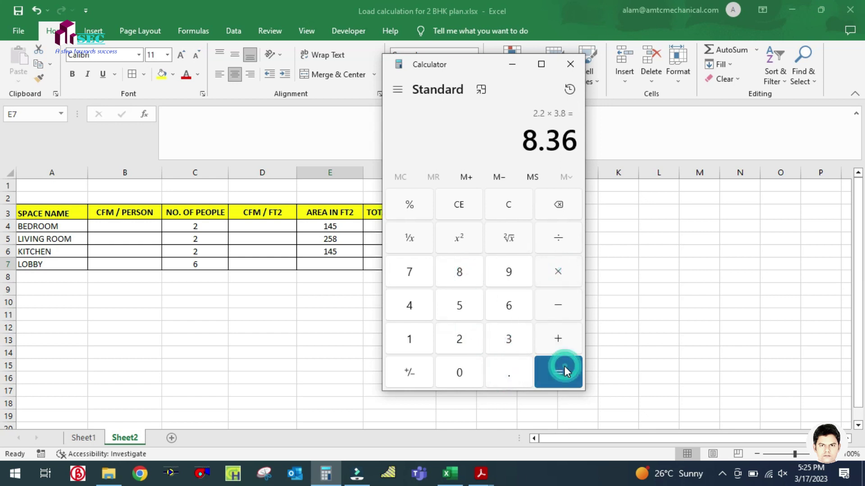
Multiply the lobby's area by 10.76 in Calculator to convert it to square feet.
{"action": "left_click", "coordinate": [557, 273]}
{"action": "left_click", "coordinate": [411, 339]}
{"action": "left_click", "coordinate": [456, 373]}
{"action": "left_click", "coordinate": [506, 372]}
{"action": "left_click", "coordinate": [409, 272]}
{"action": "left_click", "coordinate": [508, 305]}
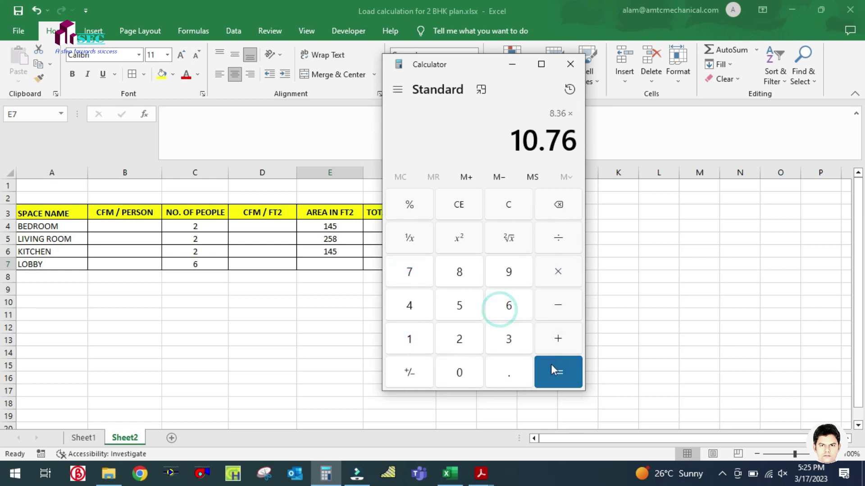
{"action": "left_click", "coordinate": [554, 372]}
Minimize Calculator and enter 90 as the lobby's area in square feet in E7.
{"action": "left_click", "coordinate": [512, 66]}
{"action": "left_click", "coordinate": [345, 310]}
{"action": "left_click", "coordinate": [332, 264]}
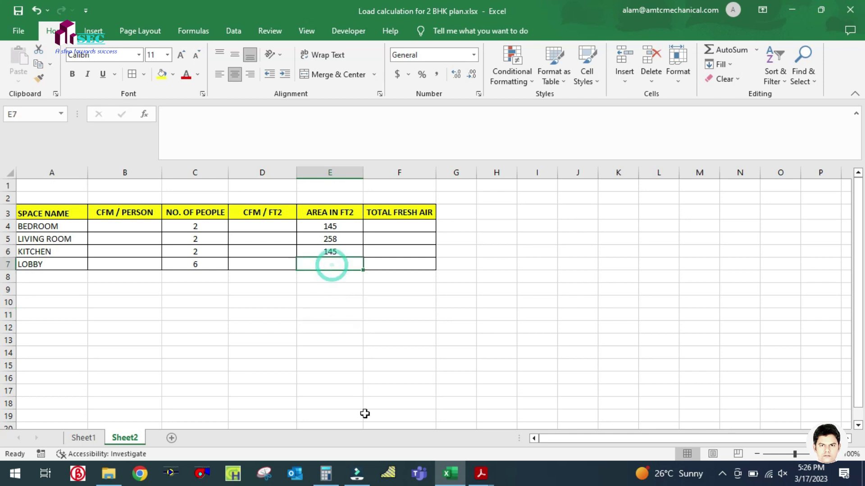
{"action": "left_click", "coordinate": [327, 474]}
{"action": "left_click", "coordinate": [328, 477]}
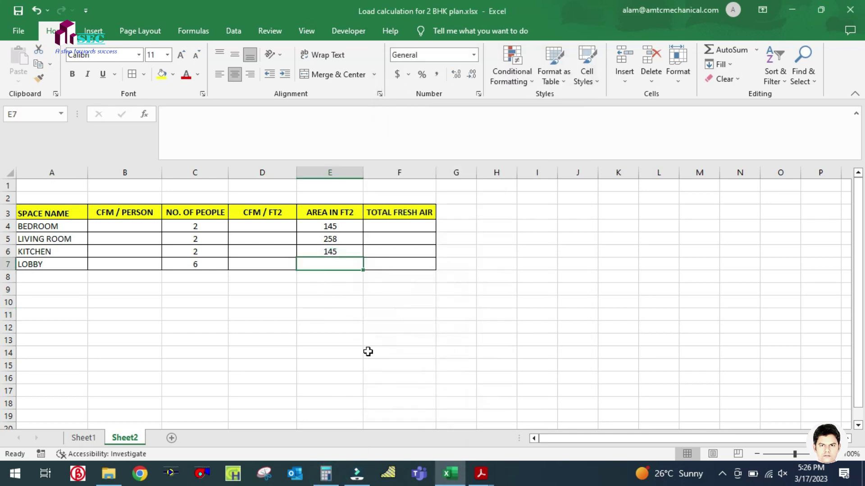
{"action": "type", "text": "90"}
{"action": "left_click", "coordinate": [370, 352]}
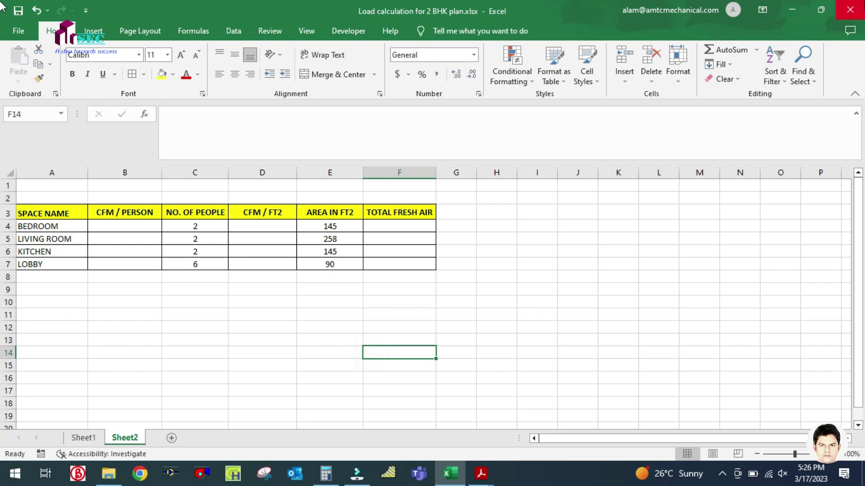
Recheck the lobby's square-foot result in Calculator and return to the worksheet.
{"action": "left_click", "coordinate": [324, 477]}
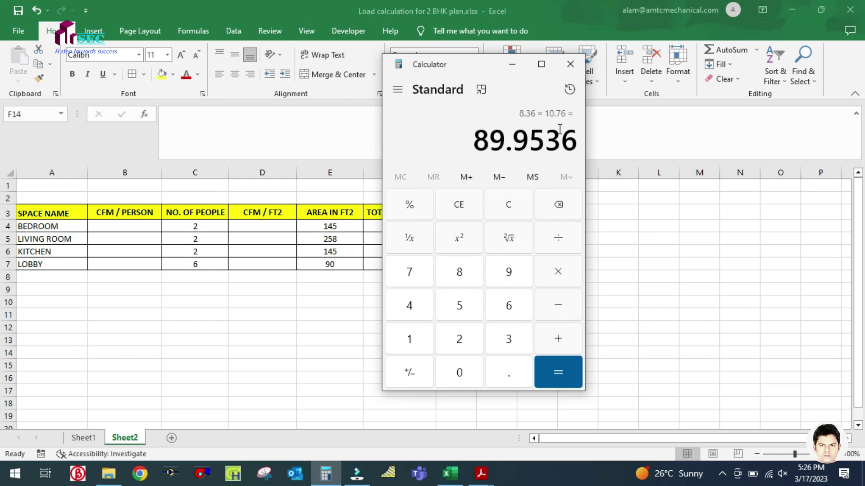
{"action": "left_click", "coordinate": [512, 64]}
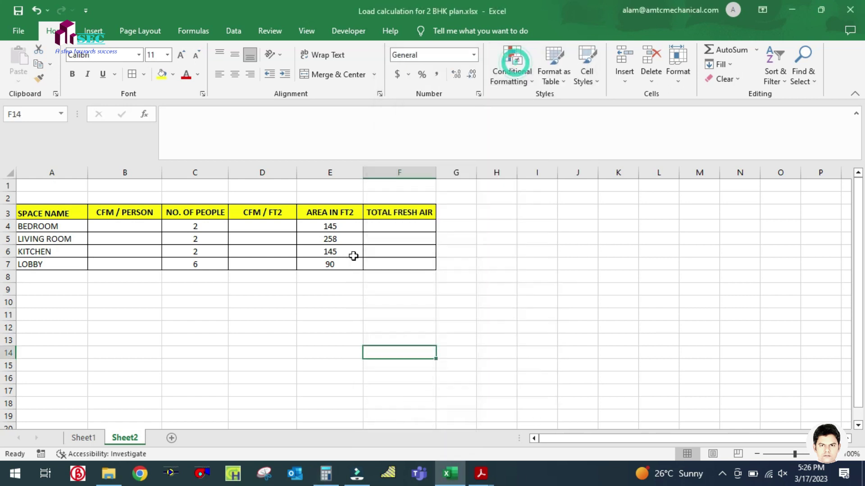
{"action": "left_click", "coordinate": [343, 330]}
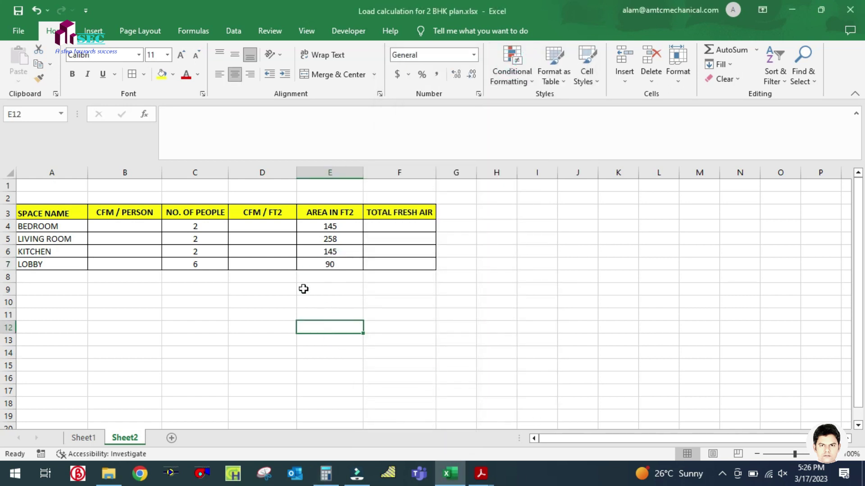
Examine the empty CFM / PERSON cells for the four rooms at a larger zoom and select the bedroom's cell B4.
{"action": "left_click_drag", "start_coordinate": [122, 227], "coordinate": [123, 265]}
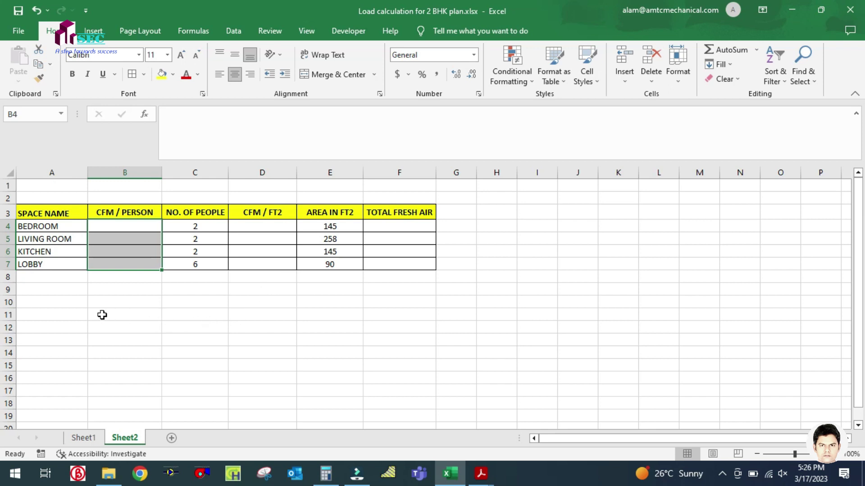
{"action": "scroll", "coordinate": [90, 304], "scroll_direction": "up", "scroll_amount": 2}
{"action": "scroll", "coordinate": [79, 293], "scroll_direction": "down", "scroll_amount": 1}
{"action": "scroll", "coordinate": [102, 305], "scroll_direction": "up", "scroll_amount": 2}
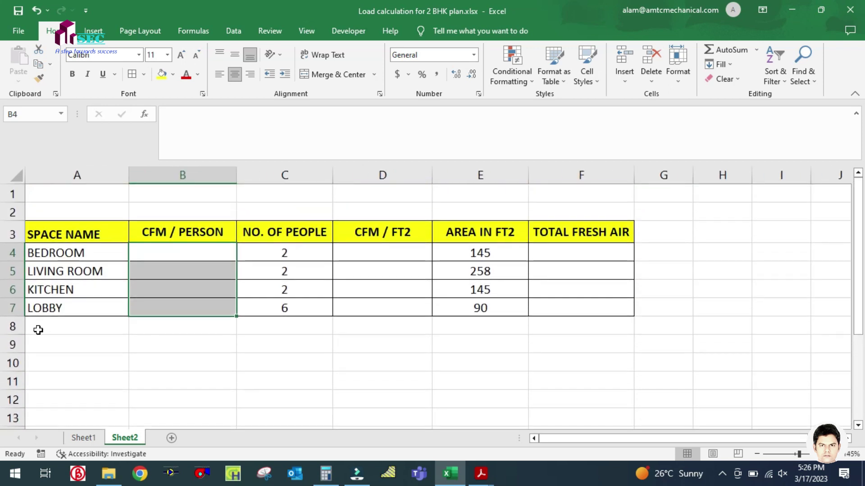
{"action": "scroll", "coordinate": [36, 333], "scroll_direction": "up", "scroll_amount": 1}
{"action": "scroll", "coordinate": [34, 333], "scroll_direction": "up", "scroll_amount": 1}
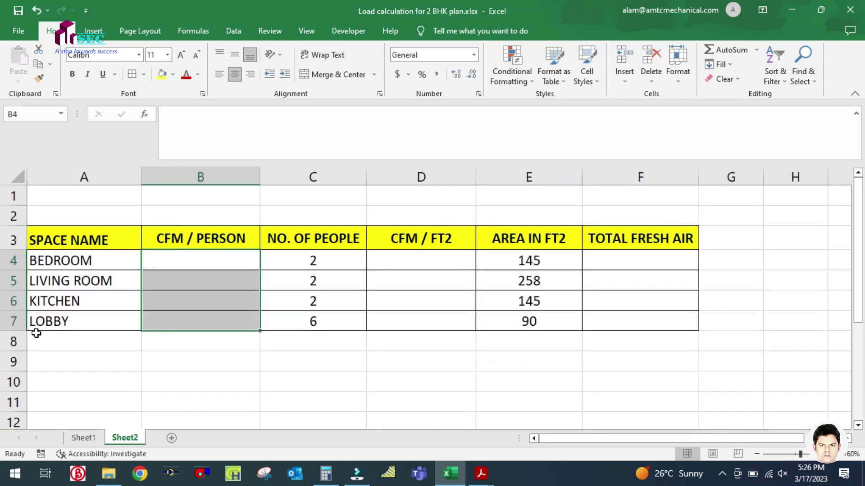
{"action": "scroll", "coordinate": [55, 352], "scroll_direction": "up", "scroll_amount": 2}
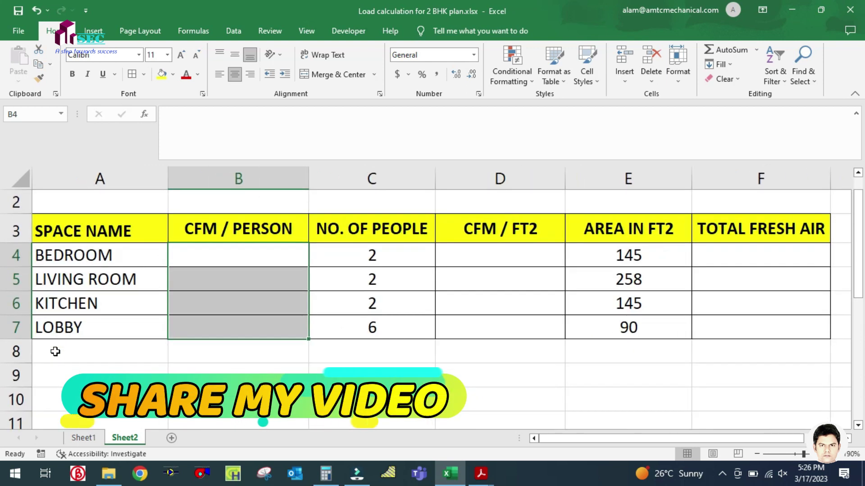
{"action": "scroll", "coordinate": [55, 351], "scroll_direction": "down", "scroll_amount": 1}
{"action": "scroll", "coordinate": [55, 351], "scroll_direction": "up", "scroll_amount": 1}
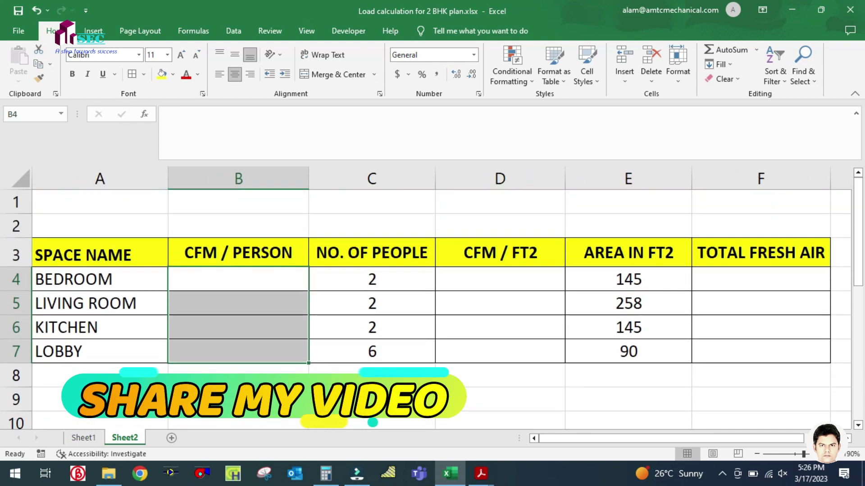
{"action": "left_click", "coordinate": [252, 280]}
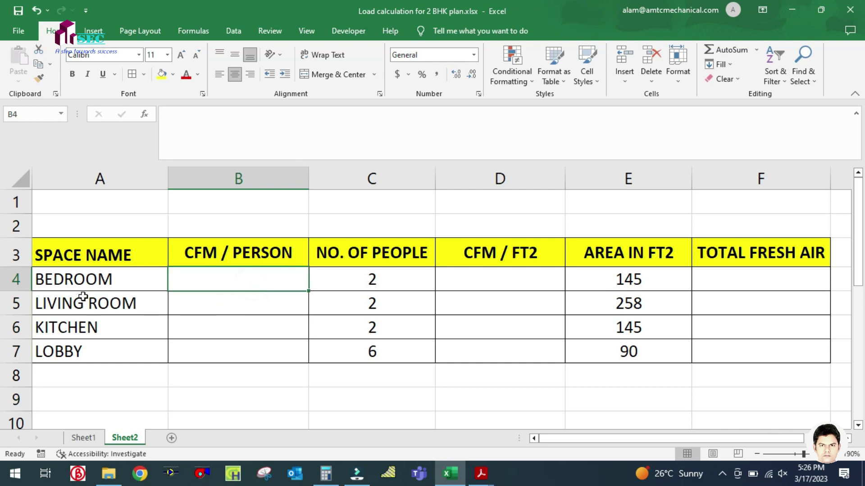
{"action": "left_click", "coordinate": [68, 284]}
{"action": "left_click", "coordinate": [207, 274]}
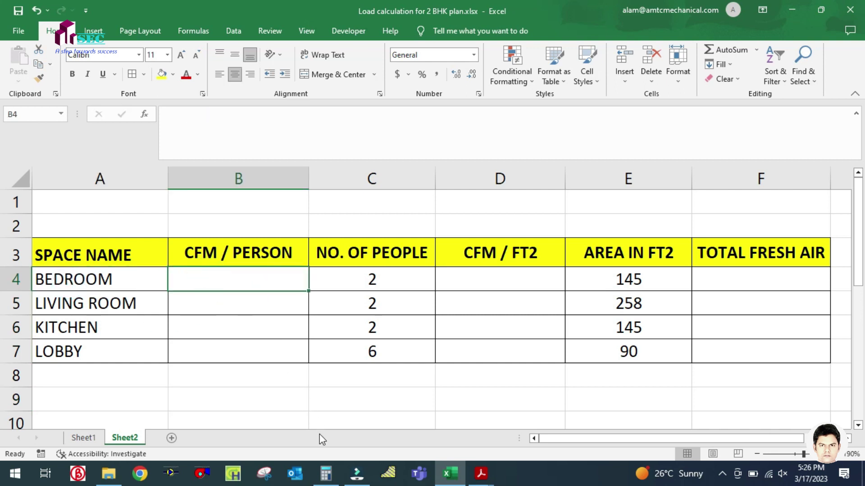
Switch to HAP, dismiss the Open Project and Preferences dialogs without changes, and maximize the untitled project window.
{"action": "left_click", "coordinate": [241, 473]}
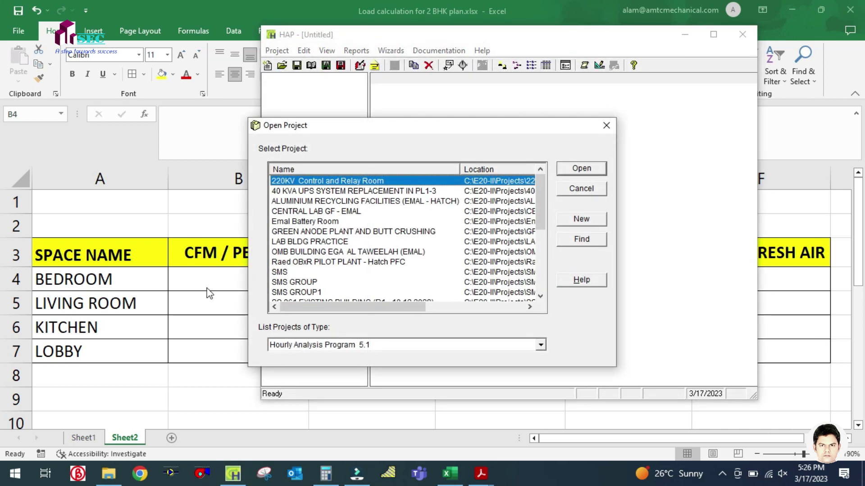
{"action": "left_click", "coordinate": [599, 130]}
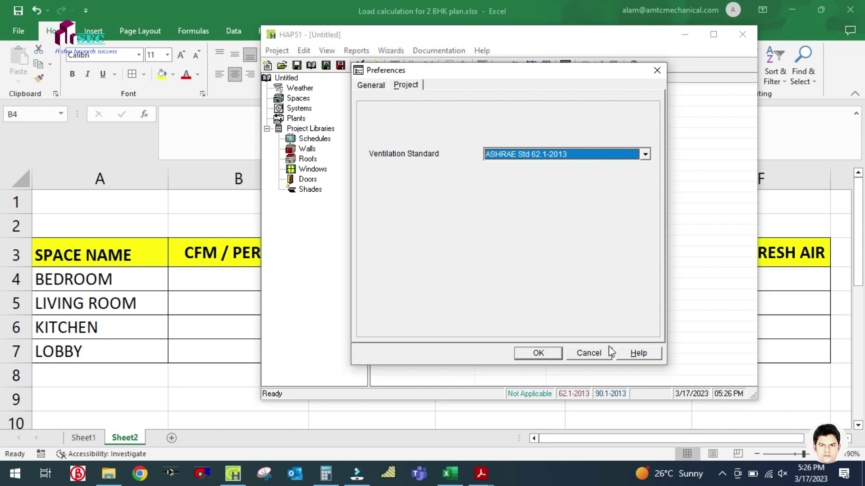
{"action": "left_click", "coordinate": [579, 353]}
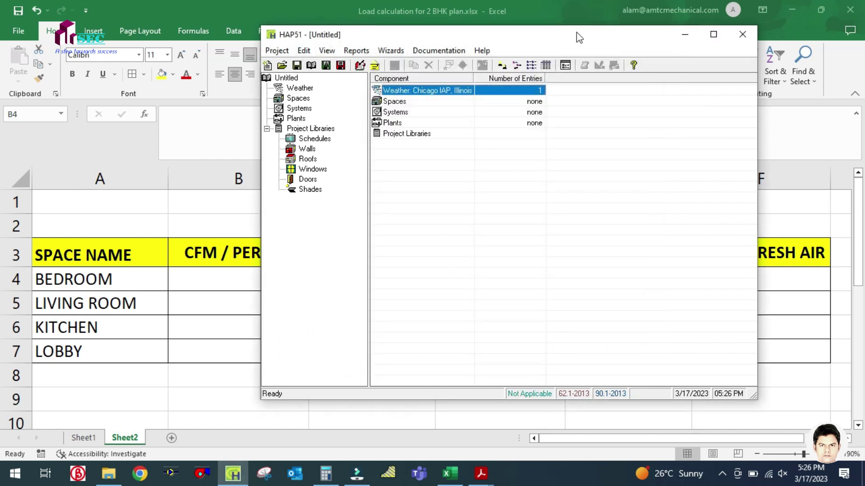
{"action": "left_click", "coordinate": [706, 39]}
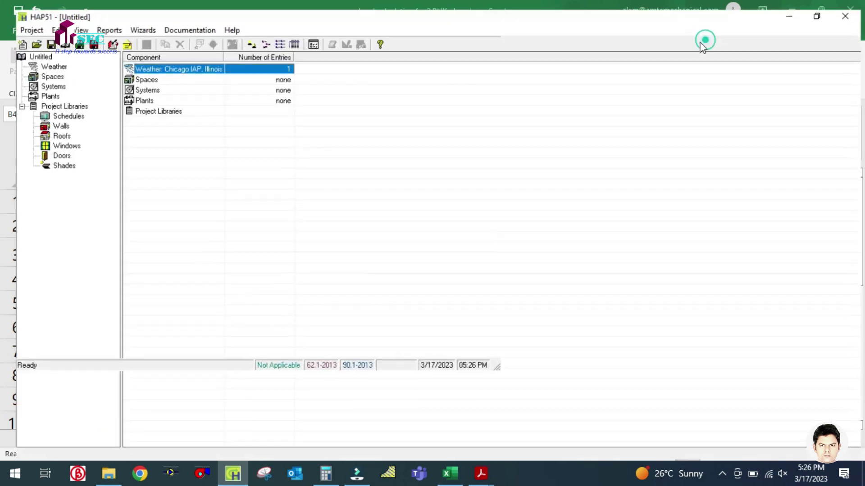
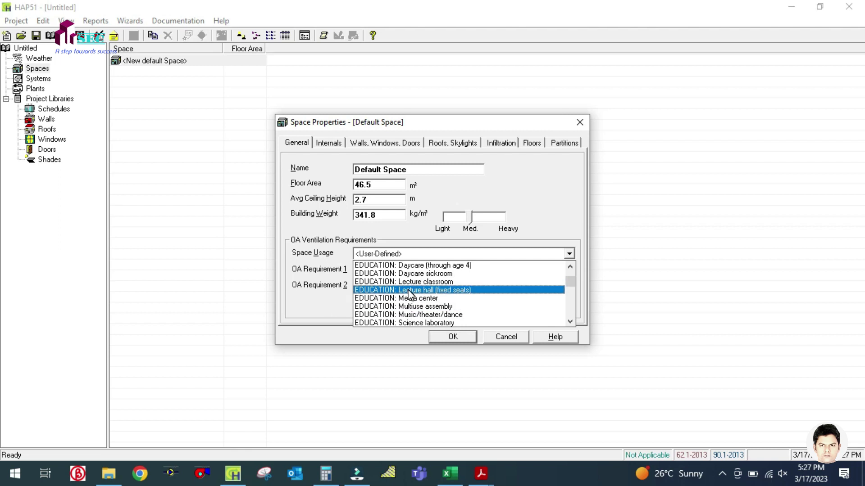
Examine the space usage categories offered for the Default Space's outdoor air ventilation requirements, from correctional and education through sports.
{"action": "left_click", "coordinate": [431, 255]}
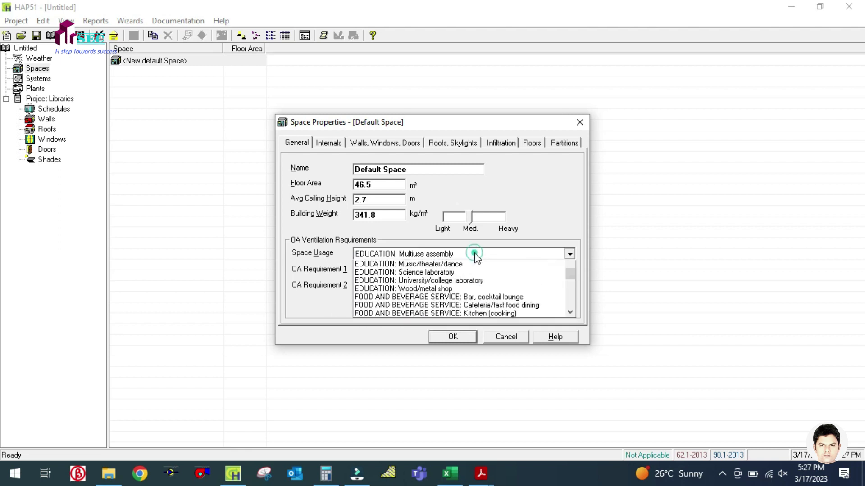
{"action": "scroll", "coordinate": [428, 300], "scroll_direction": "up", "scroll_amount": 4}
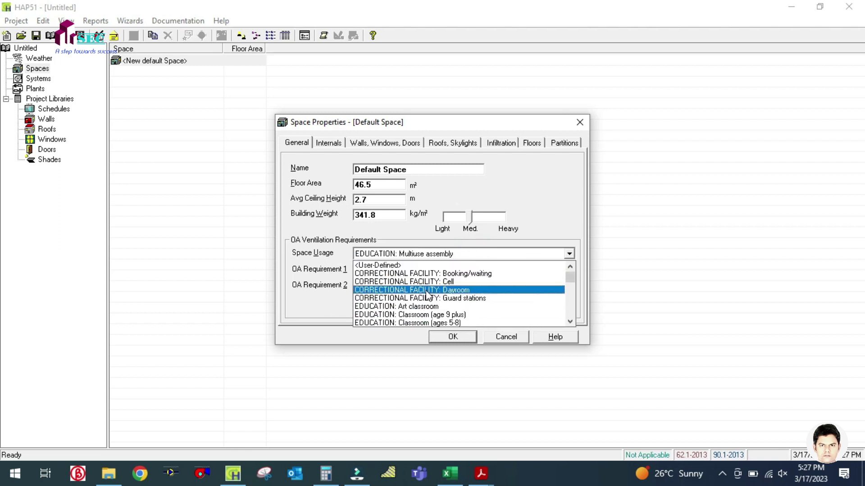
{"action": "scroll", "coordinate": [431, 293], "scroll_direction": "down", "scroll_amount": 4}
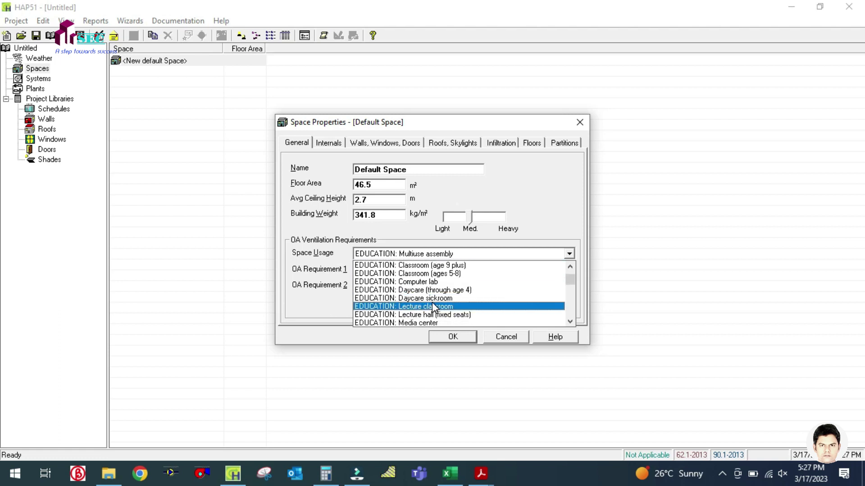
{"action": "scroll", "coordinate": [435, 301], "scroll_direction": "down", "scroll_amount": 1}
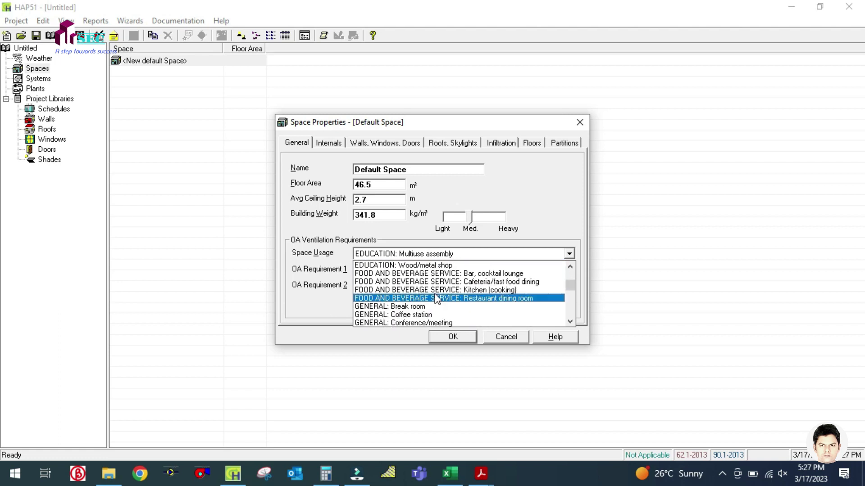
{"action": "scroll", "coordinate": [450, 277], "scroll_direction": "down", "scroll_amount": 1}
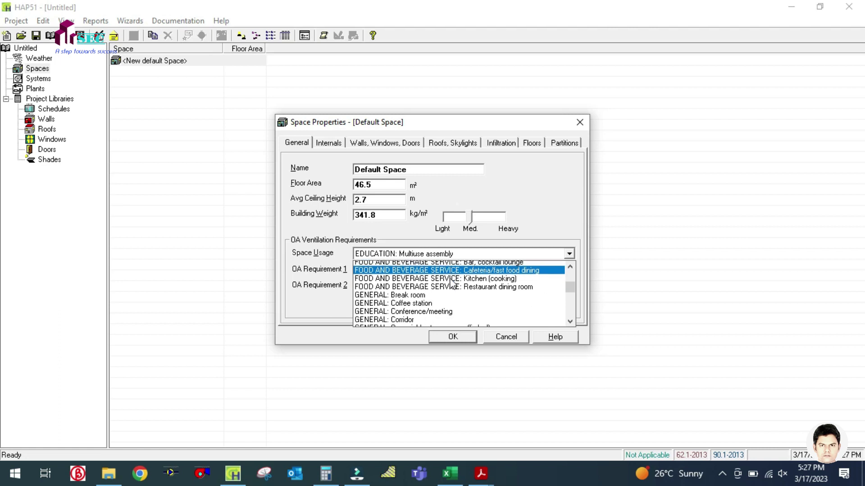
{"action": "scroll", "coordinate": [452, 284], "scroll_direction": "down", "scroll_amount": 8}
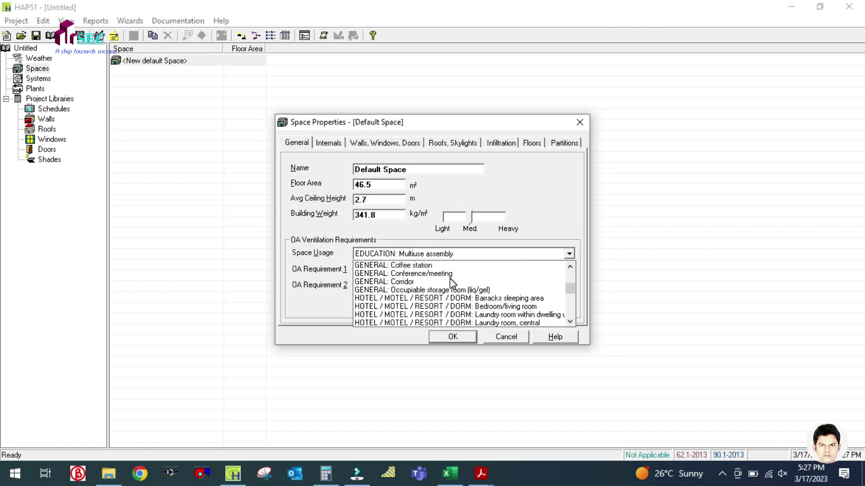
{"action": "scroll", "coordinate": [441, 307], "scroll_direction": "down", "scroll_amount": 2}
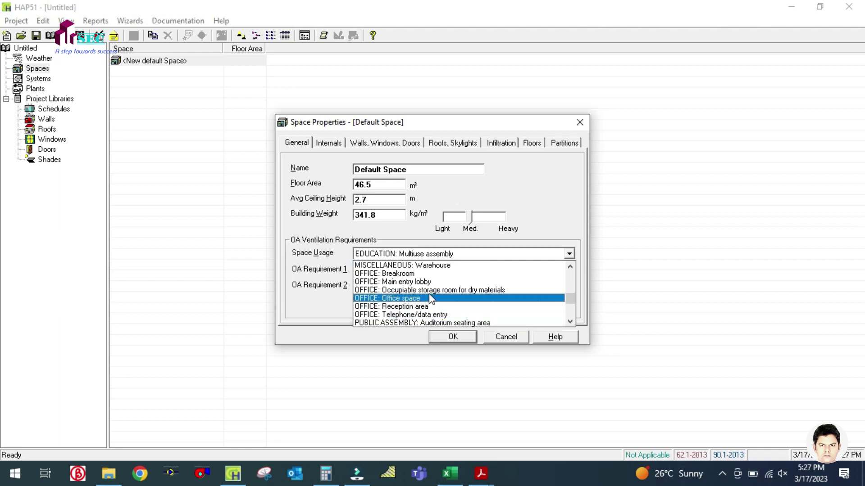
{"action": "scroll", "coordinate": [433, 290], "scroll_direction": "down", "scroll_amount": 2}
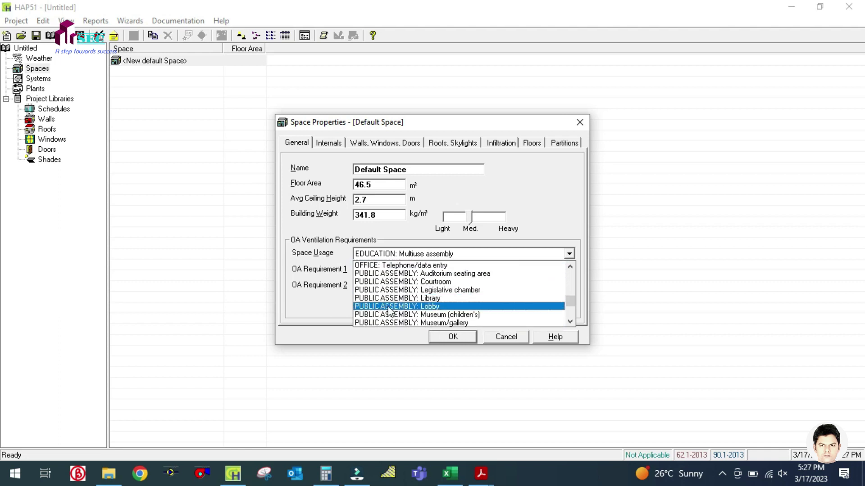
{"action": "scroll", "coordinate": [432, 288], "scroll_direction": "down", "scroll_amount": 10}
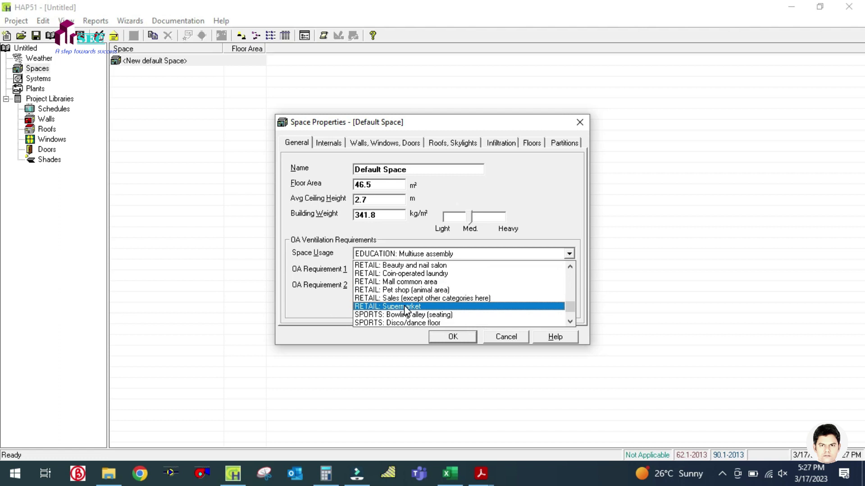
{"action": "scroll", "coordinate": [451, 286], "scroll_direction": "down", "scroll_amount": 1}
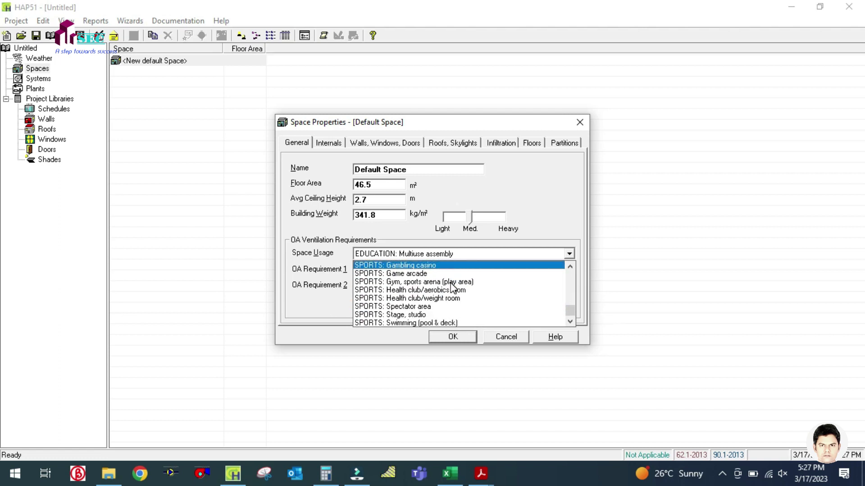
{"action": "scroll", "coordinate": [450, 284], "scroll_direction": "up", "scroll_amount": 2}
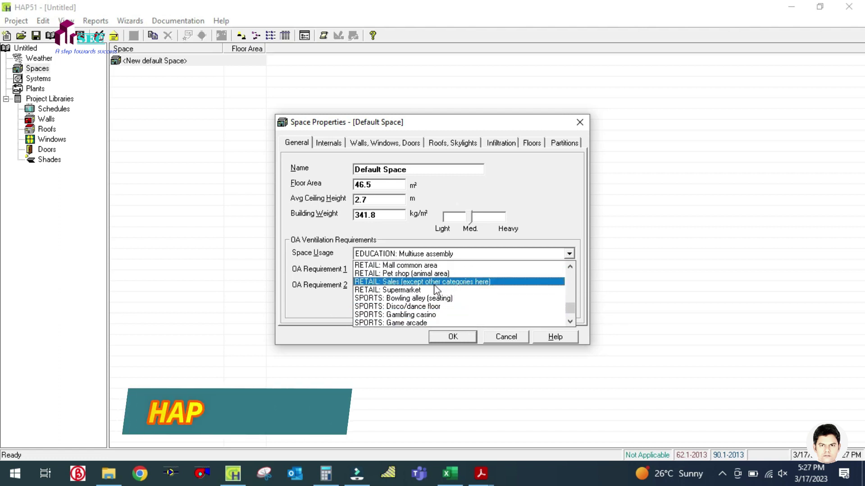
{"action": "scroll", "coordinate": [414, 290], "scroll_direction": "up", "scroll_amount": 5}
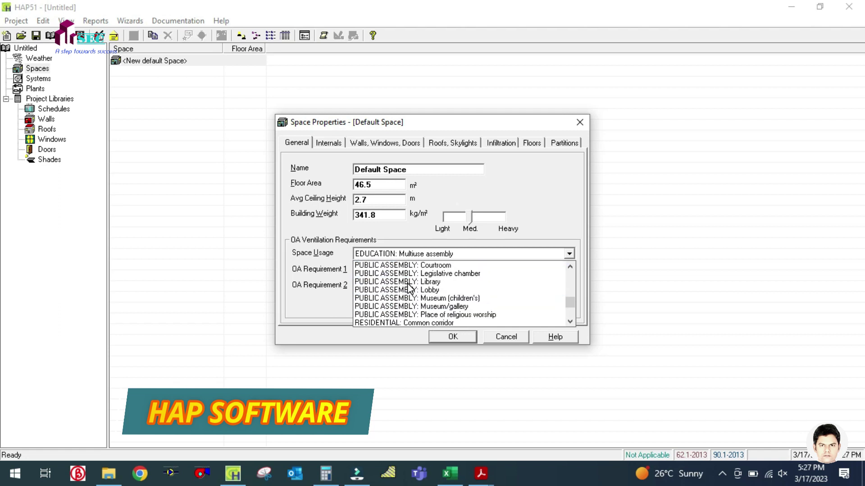
{"action": "scroll", "coordinate": [412, 297], "scroll_direction": "up", "scroll_amount": 3}
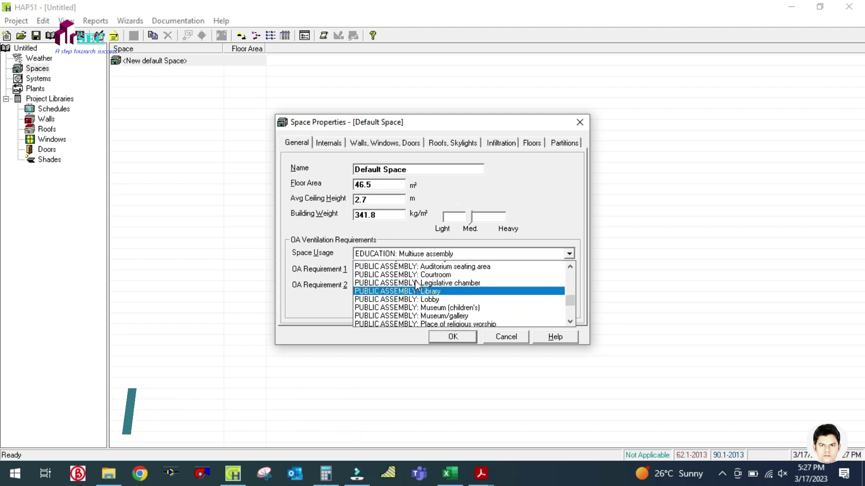
{"action": "scroll", "coordinate": [450, 289], "scroll_direction": "up", "scroll_amount": 8}
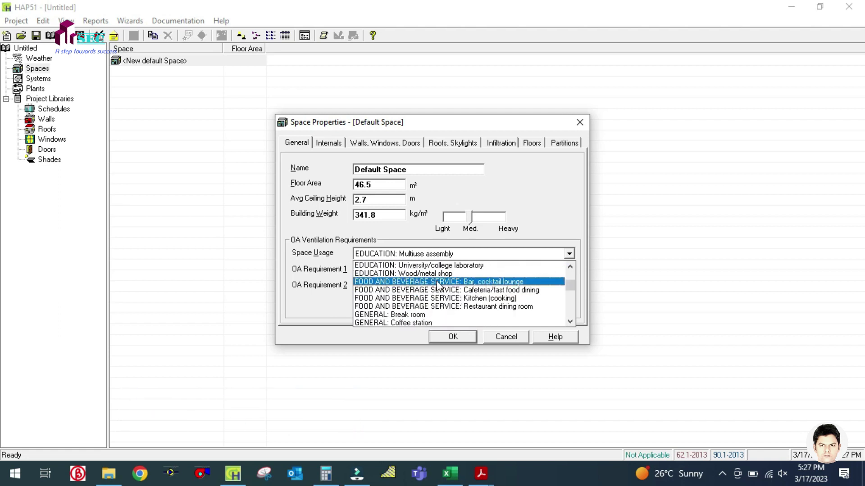
{"action": "scroll", "coordinate": [450, 289], "scroll_direction": "up", "scroll_amount": 3}
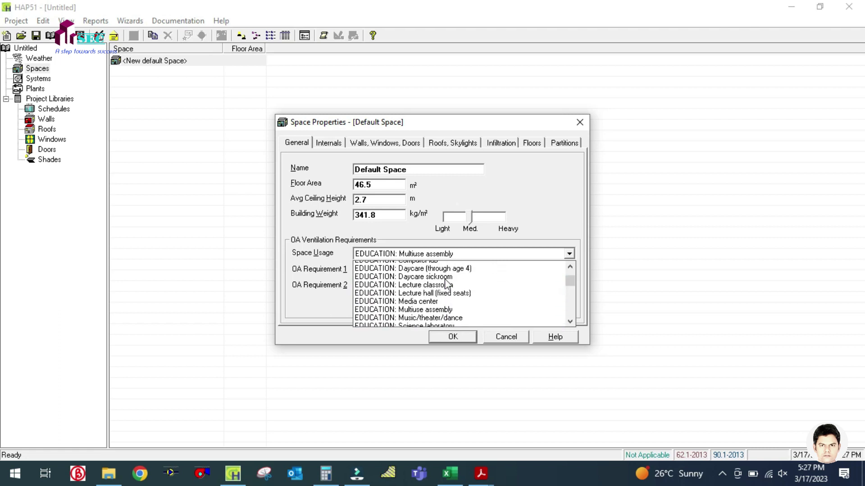
{"action": "scroll", "coordinate": [446, 310], "scroll_direction": "down", "scroll_amount": 1}
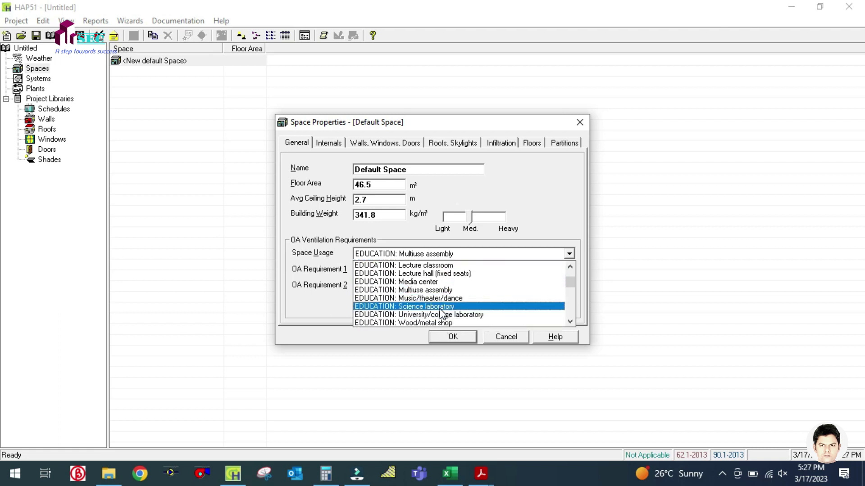
{"action": "scroll", "coordinate": [441, 313], "scroll_direction": "down", "scroll_amount": 1}
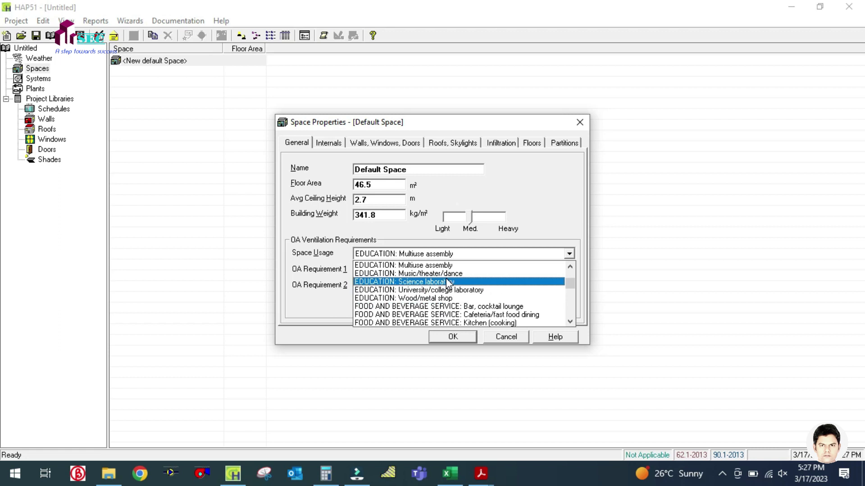
{"action": "scroll", "coordinate": [446, 277], "scroll_direction": "up", "scroll_amount": 1}
{"action": "scroll", "coordinate": [449, 284], "scroll_direction": "up", "scroll_amount": 3}
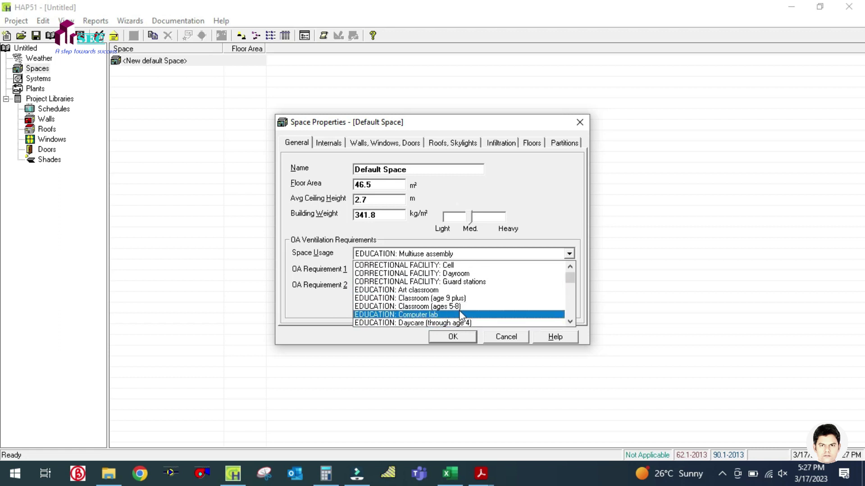
{"action": "scroll", "coordinate": [457, 297], "scroll_direction": "up", "scroll_amount": 1}
Set the Default Space's usage to HOTEL / MOTEL / RESORT / DORM: Bedroom/living room and save the space.
{"action": "scroll", "coordinate": [463, 283], "scroll_direction": "down", "scroll_amount": 2}
{"action": "scroll", "coordinate": [471, 292], "scroll_direction": "down", "scroll_amount": 2}
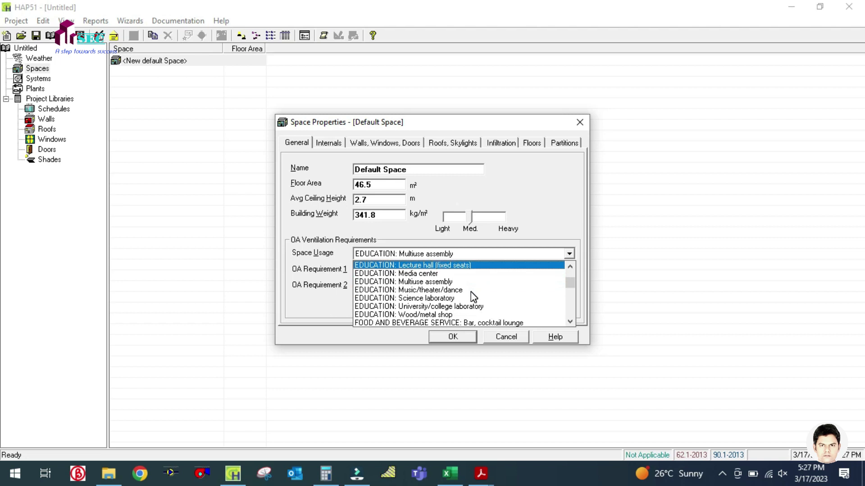
{"action": "scroll", "coordinate": [471, 296], "scroll_direction": "down", "scroll_amount": 1}
{"action": "scroll", "coordinate": [471, 296], "scroll_direction": "down", "scroll_amount": 3}
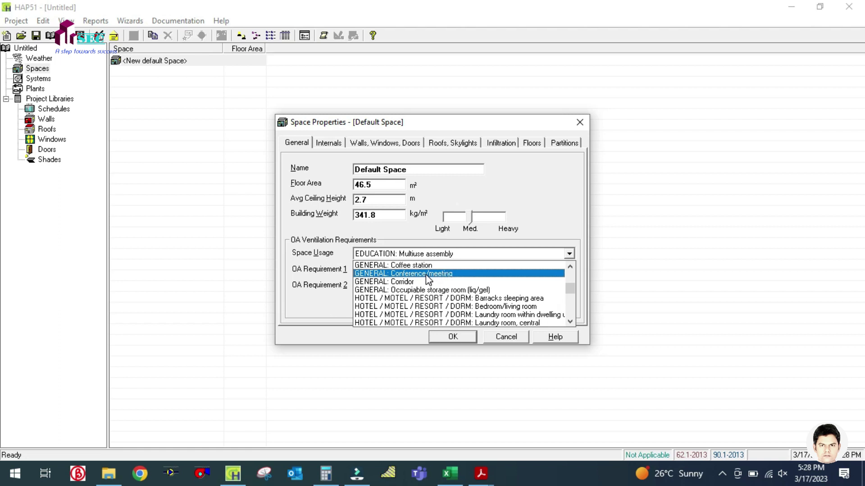
{"action": "left_click", "coordinate": [503, 308]}
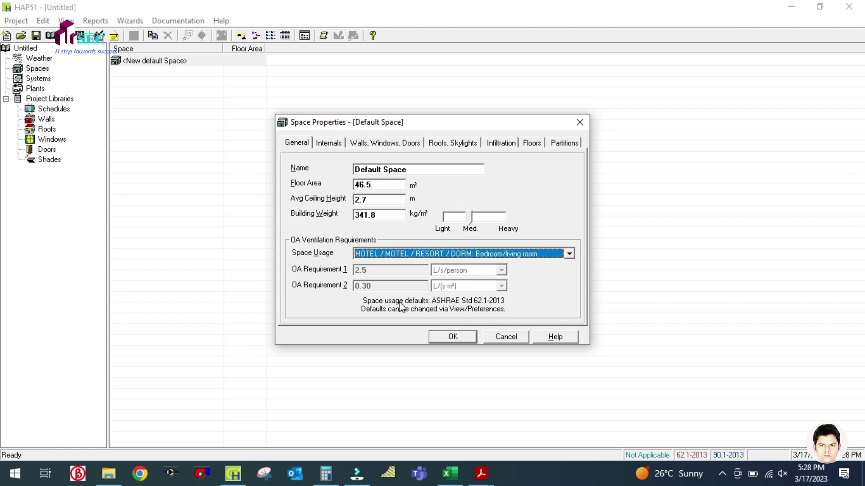
{"action": "left_click", "coordinate": [452, 336]}
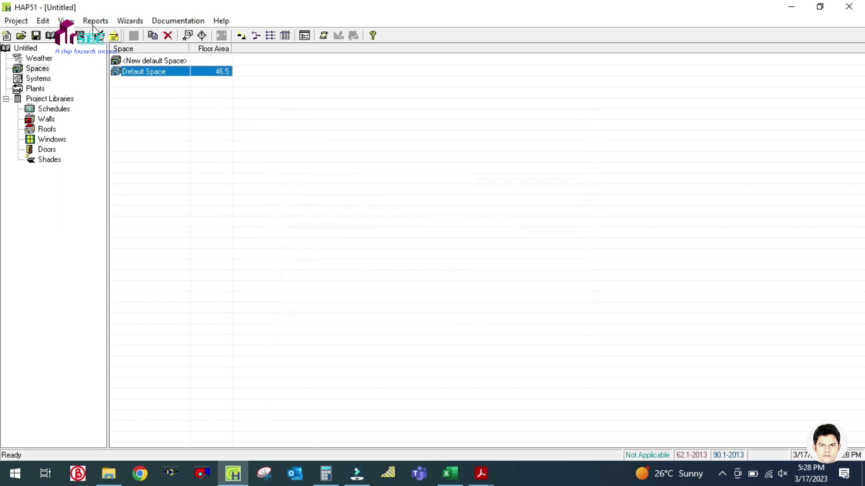
Change the measurement units to English in the preferences and reopen the Default Space's properties.
{"action": "left_click", "coordinate": [66, 21]}
{"action": "left_click", "coordinate": [91, 126]}
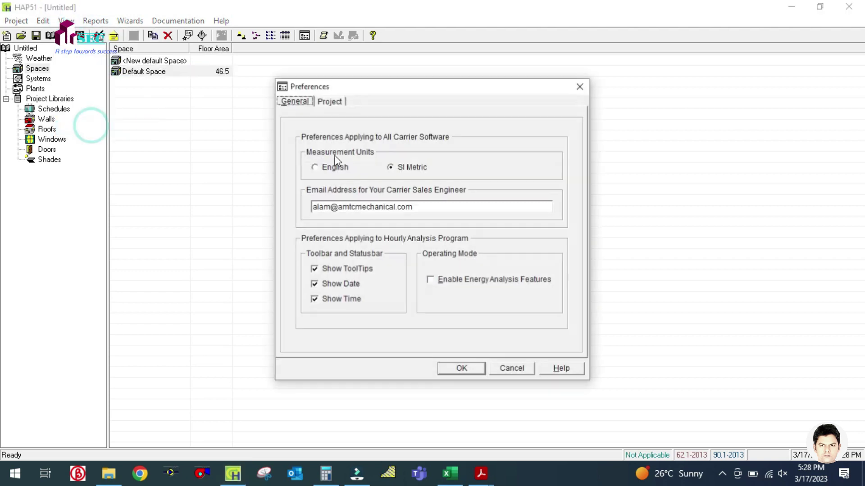
{"action": "left_click", "coordinate": [456, 368]}
{"action": "double_click", "coordinate": [130, 72]}
{"action": "double_click", "coordinate": [149, 70]}
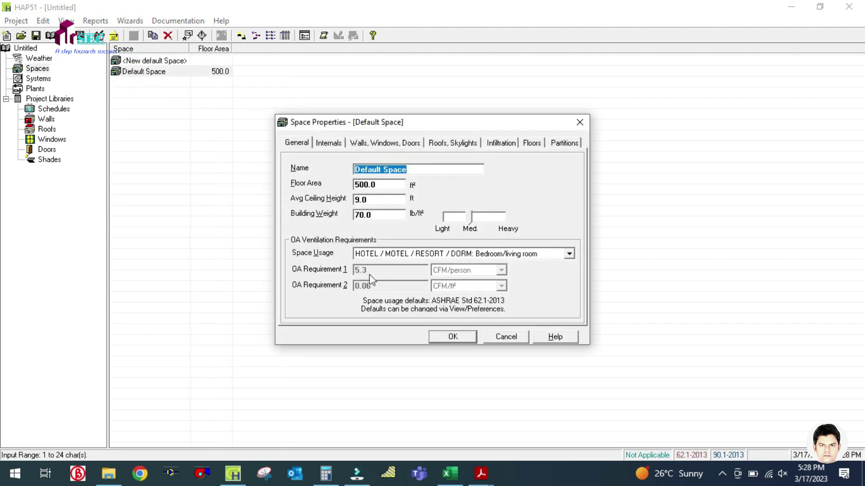
Switch to the Excel worksheet and enter 5.3 as the bedroom's CFM / PERSON in B4.
{"action": "left_click", "coordinate": [448, 481]}
{"action": "left_click", "coordinate": [243, 274]}
{"action": "type", "text": "5.3"}
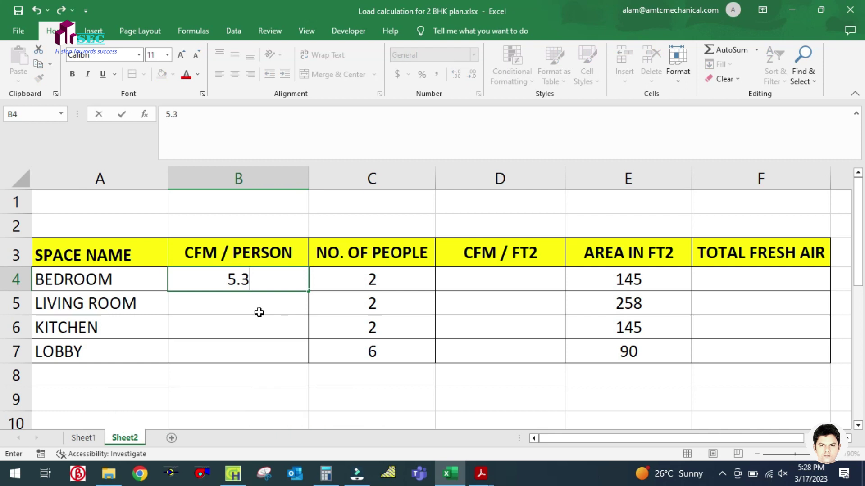
{"action": "left_click", "coordinate": [254, 305]}
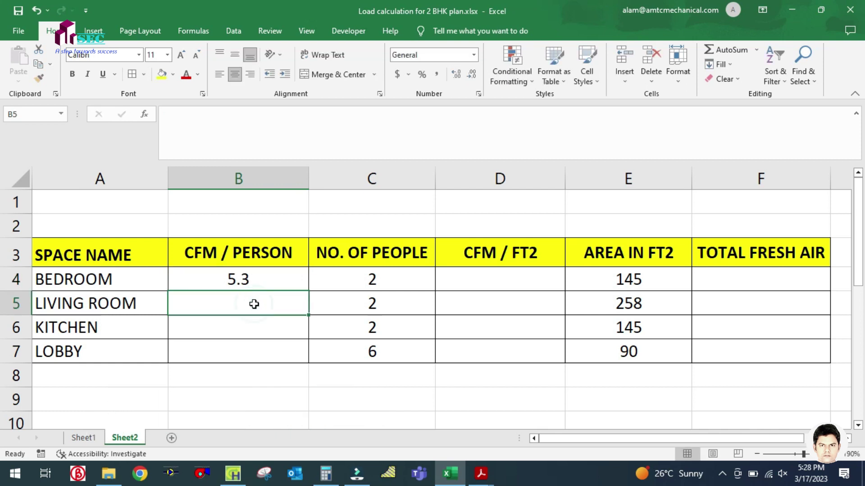
Recheck the bedroom's ventilation rates in HAP and enter 0.06 as its CFM / FT2 in D4 of the Excel worksheet.
{"action": "left_click", "coordinate": [449, 475]}
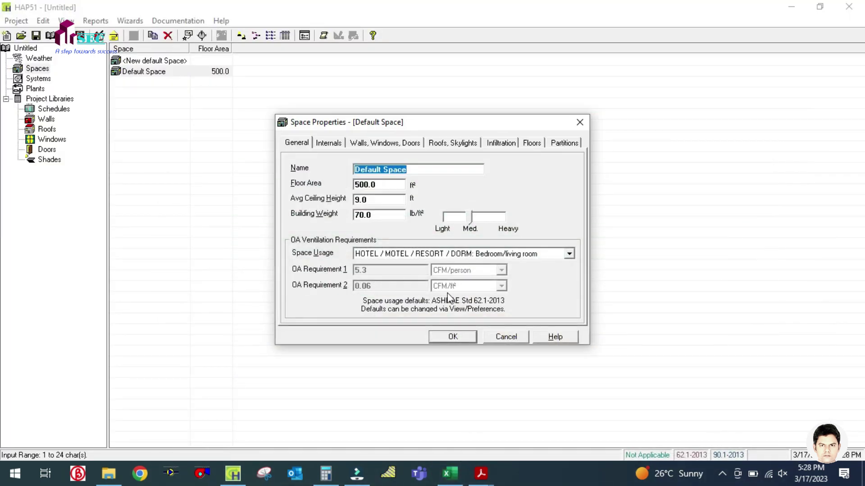
{"action": "left_click", "coordinate": [450, 473]}
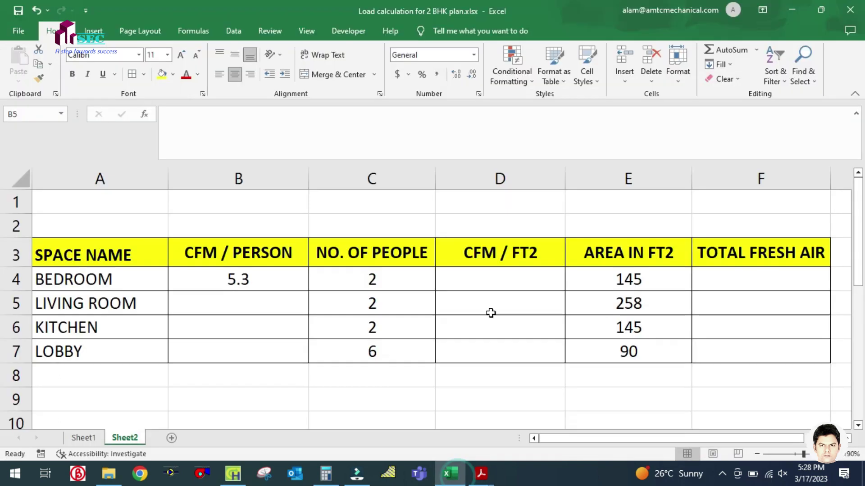
{"action": "left_click", "coordinate": [519, 283]}
{"action": "type", "text": "0.06"}
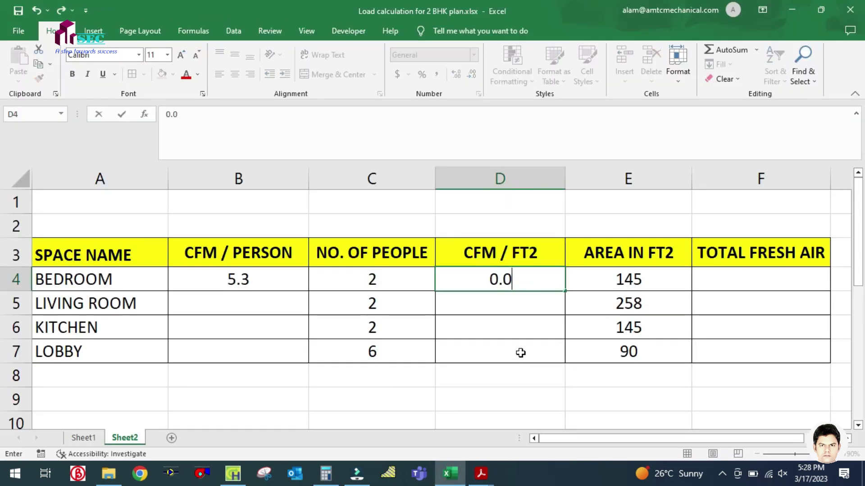
{"action": "left_click", "coordinate": [497, 394]}
Enter the living room's rates: 5.3 CFM / PERSON in B5 and 0.06 CFM / FT2 in D5.
{"action": "left_click", "coordinate": [231, 301]}
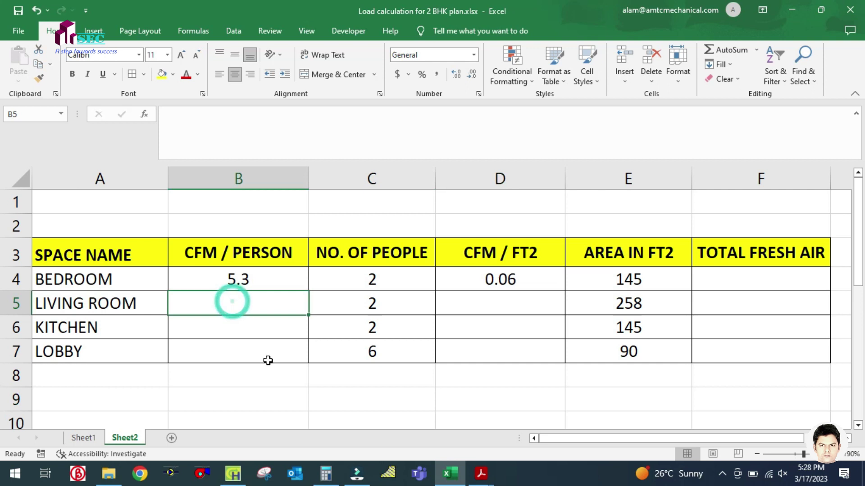
{"action": "type", "text": "5.3"}
{"action": "left_click", "coordinate": [477, 303]}
{"action": "type", "text": "0"}
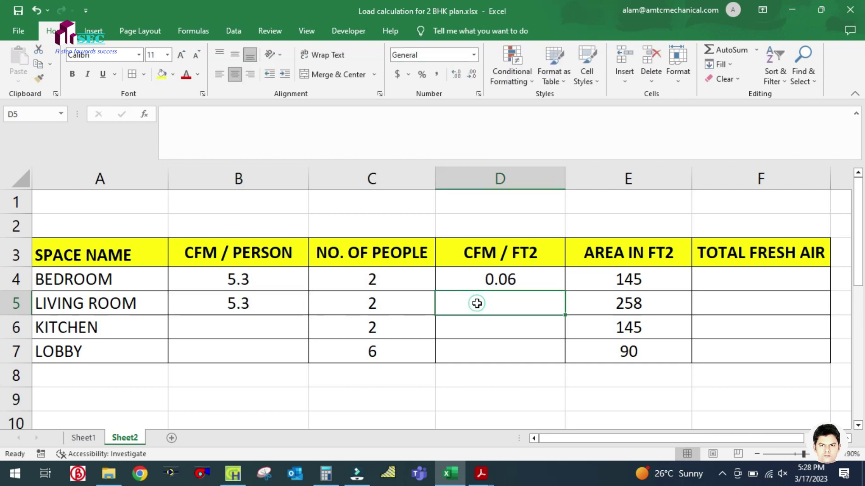
{"action": "type", "text": ".06"}
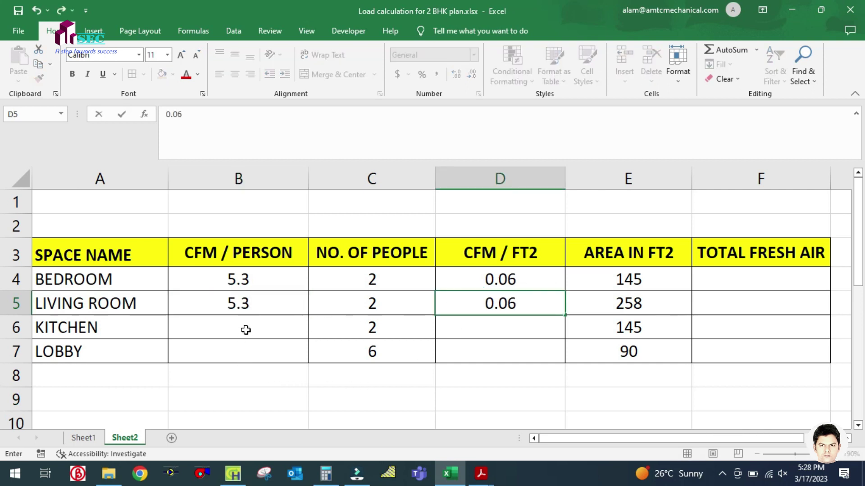
{"action": "left_click", "coordinate": [245, 333]}
Switch to HAP and set the Default Space's usage to HOTEL / MOTEL / RESORT / DORM: Lobby/prefunction.
{"action": "left_click", "coordinate": [450, 473]}
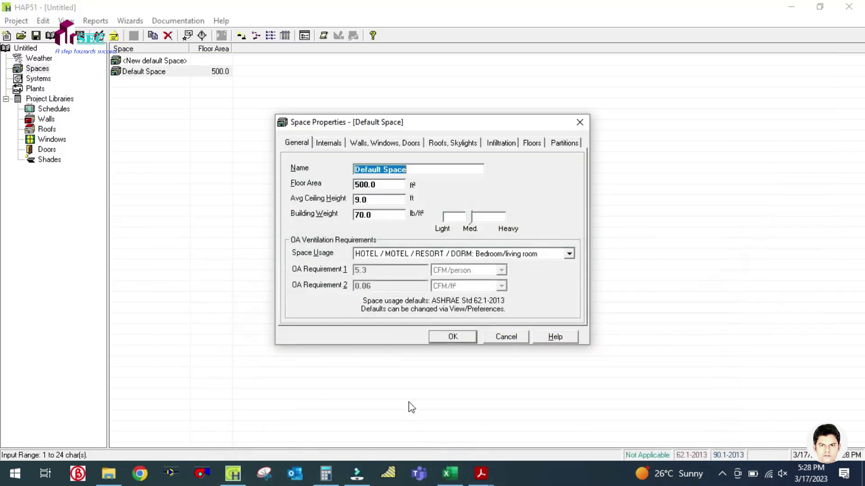
{"action": "left_click", "coordinate": [569, 255]}
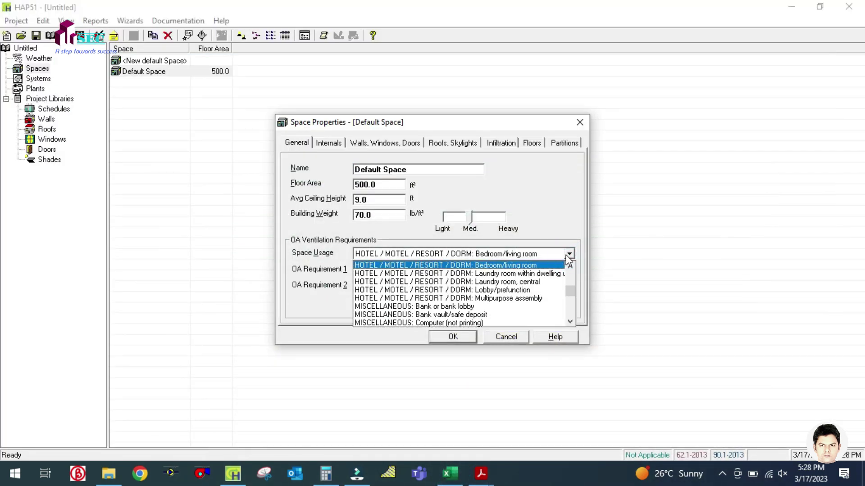
{"action": "left_click", "coordinate": [485, 292]}
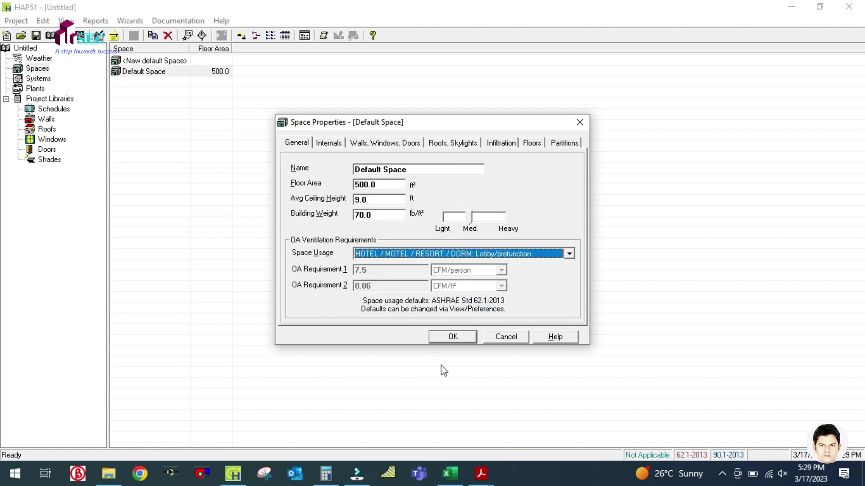
Switch to the Excel worksheet and enter the lobby's rates: 7.5 CFM / PERSON in B7 and 0.06 CFM / FT2 in D7.
{"action": "left_click", "coordinate": [449, 472]}
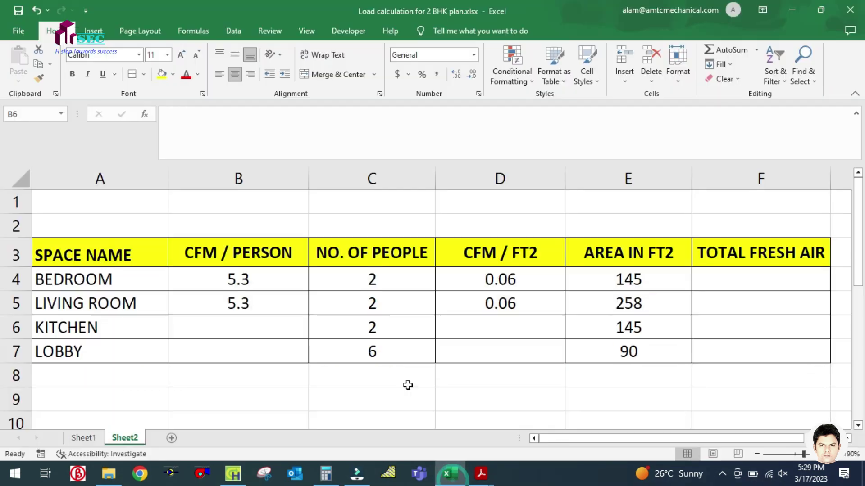
{"action": "left_click", "coordinate": [246, 354]}
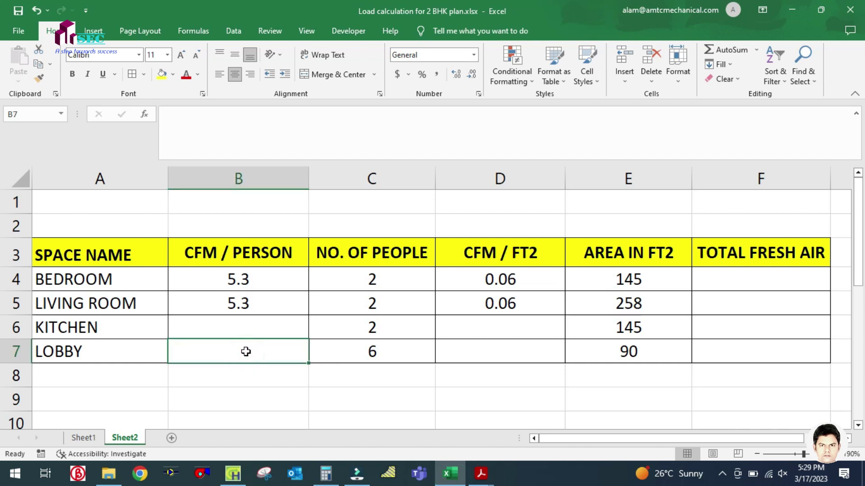
{"action": "type", "text": "7.5"}
{"action": "left_click", "coordinate": [546, 354]}
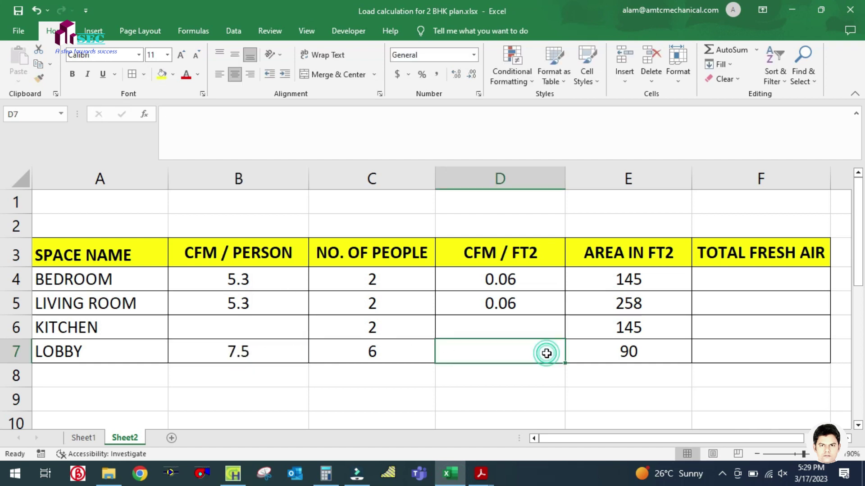
{"action": "key", "text": "Tab"}
{"action": "left_click", "coordinate": [540, 354]}
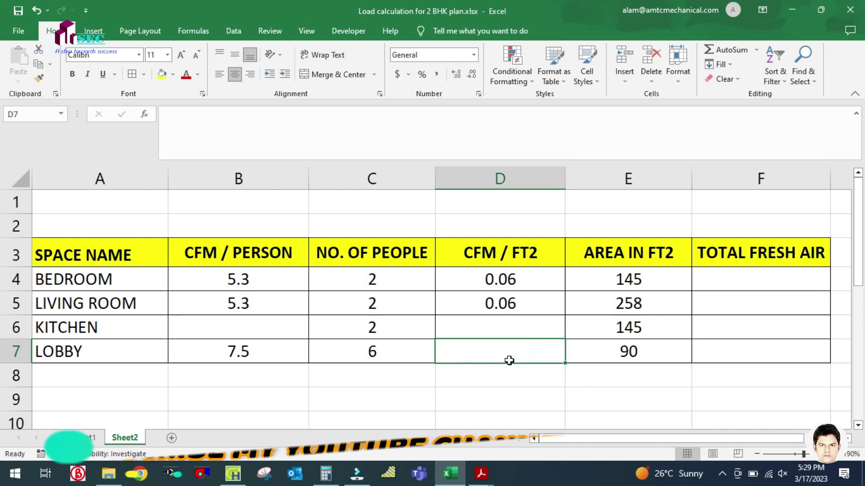
{"action": "type", "text": "0.06"}
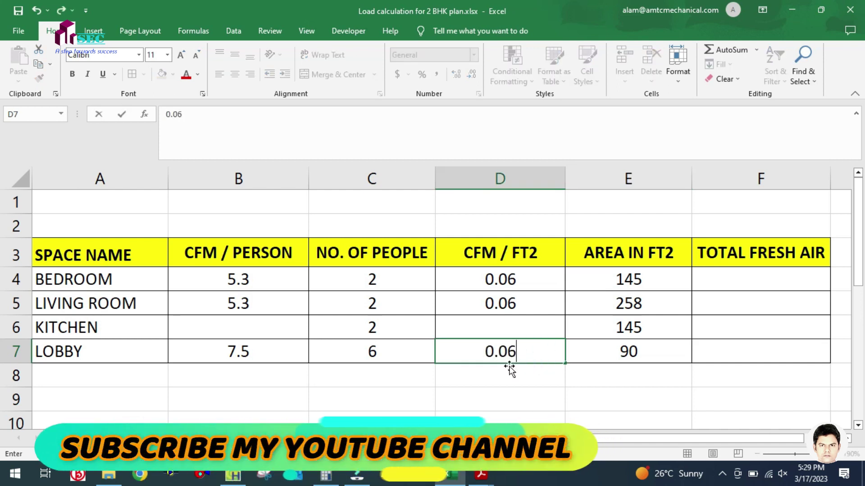
{"action": "left_click", "coordinate": [510, 390]}
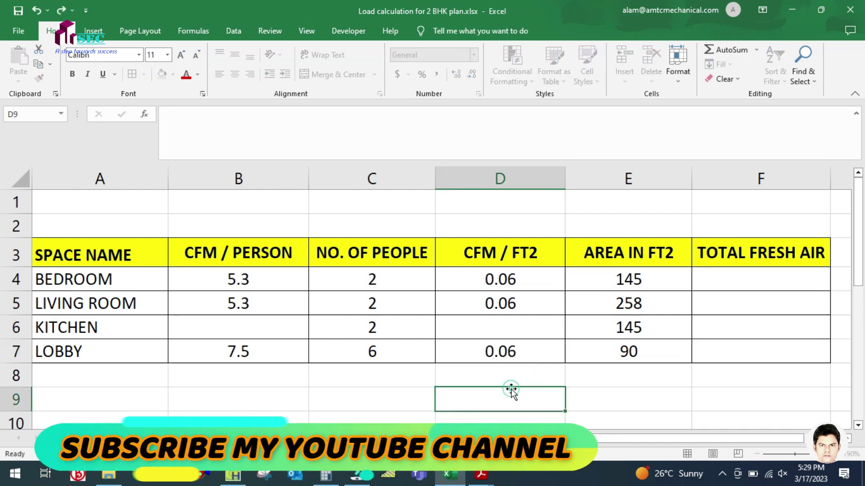
Switch to HAP and set the Default Space's usage to FOOD AND BEVERAGE SERVICE: Kitchen (cooking).
{"action": "left_click", "coordinate": [259, 327]}
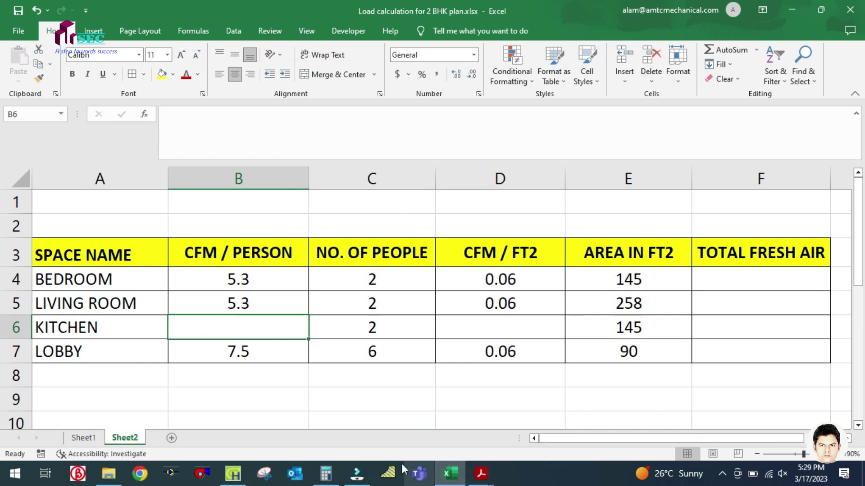
{"action": "left_click", "coordinate": [233, 474]}
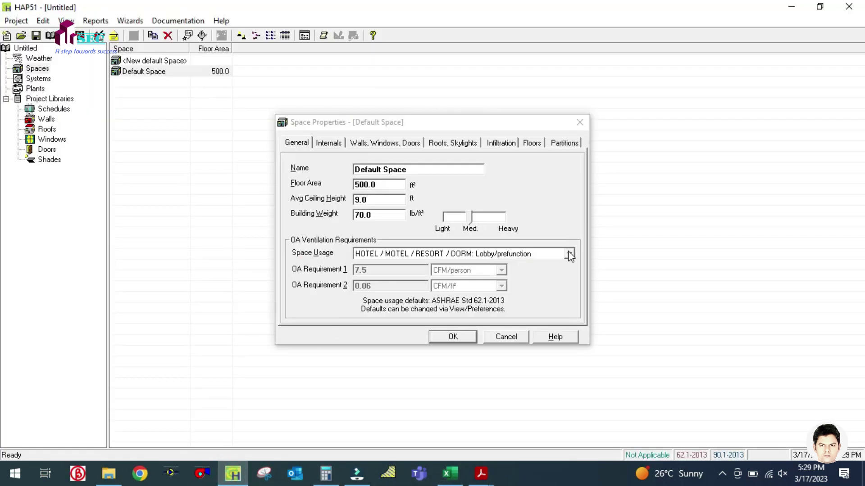
{"action": "left_click", "coordinate": [570, 253]}
{"action": "scroll", "coordinate": [490, 295], "scroll_direction": "up", "scroll_amount": 2}
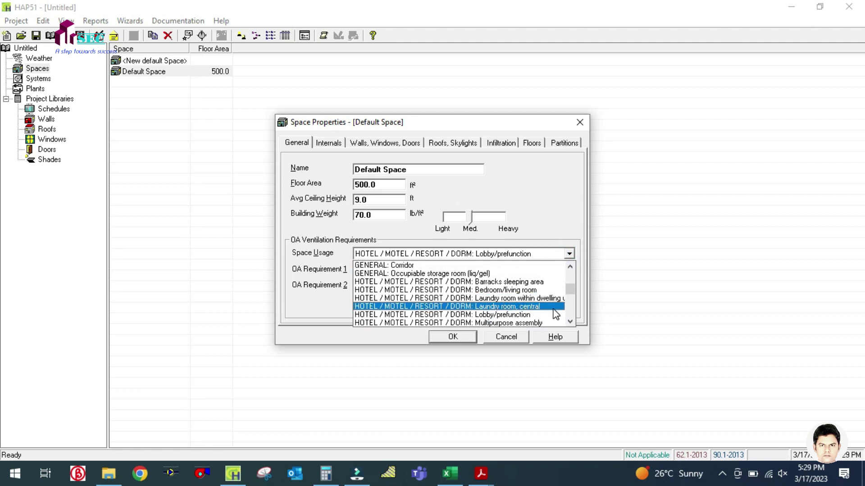
{"action": "scroll", "coordinate": [548, 307], "scroll_direction": "down", "scroll_amount": 2}
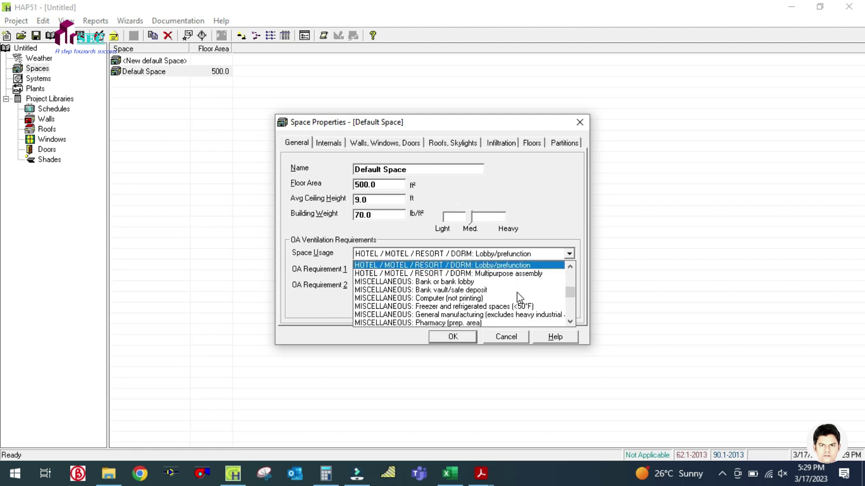
{"action": "scroll", "coordinate": [519, 297], "scroll_direction": "down", "scroll_amount": 2}
{"action": "scroll", "coordinate": [518, 296], "scroll_direction": "down", "scroll_amount": 2}
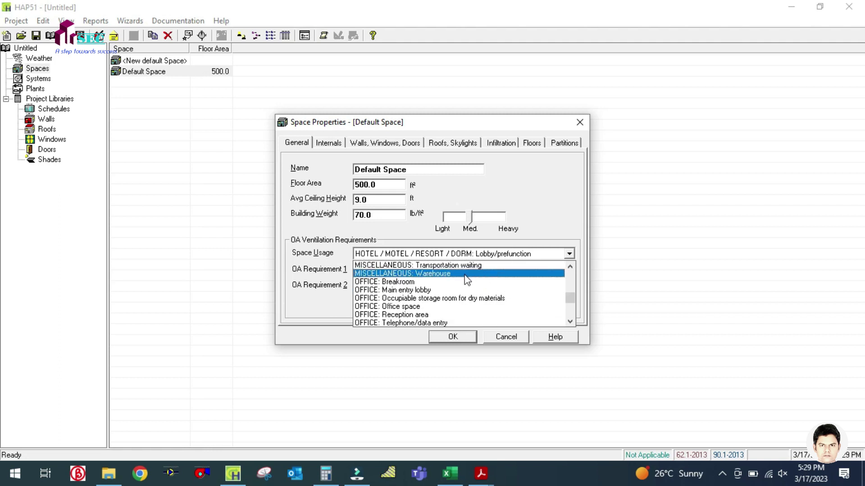
{"action": "scroll", "coordinate": [454, 284], "scroll_direction": "down", "scroll_amount": 1}
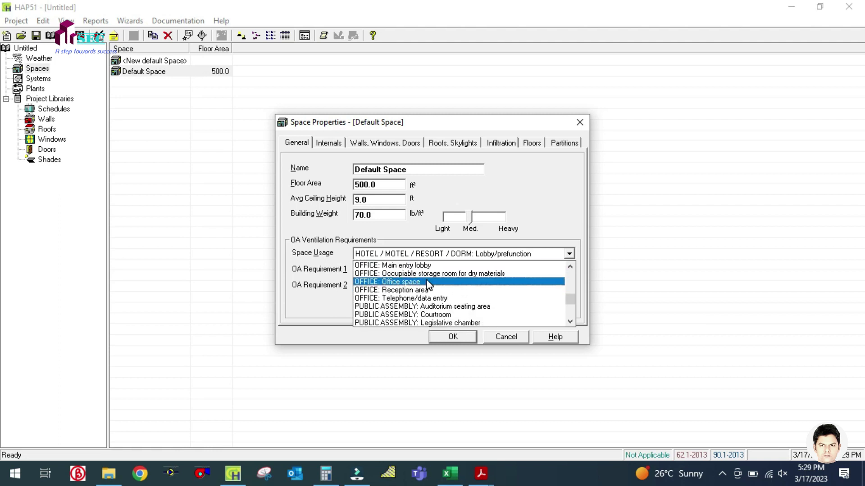
{"action": "scroll", "coordinate": [430, 286], "scroll_direction": "down", "scroll_amount": 1}
{"action": "scroll", "coordinate": [471, 292], "scroll_direction": "down", "scroll_amount": 1}
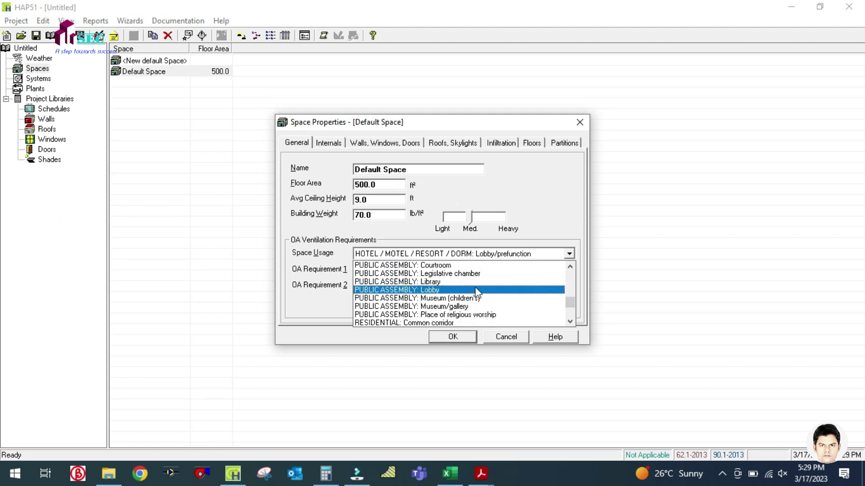
{"action": "scroll", "coordinate": [496, 293], "scroll_direction": "down", "scroll_amount": 1}
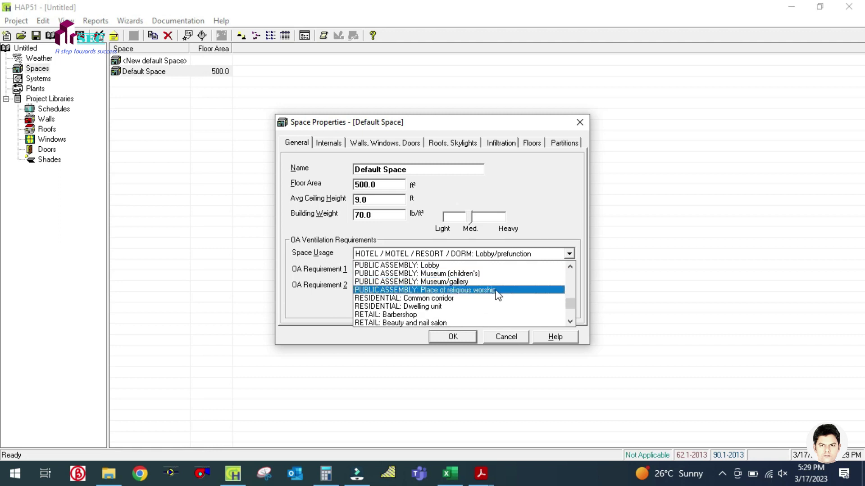
{"action": "scroll", "coordinate": [496, 293], "scroll_direction": "down", "scroll_amount": 1}
{"action": "scroll", "coordinate": [482, 283], "scroll_direction": "down", "scroll_amount": 2}
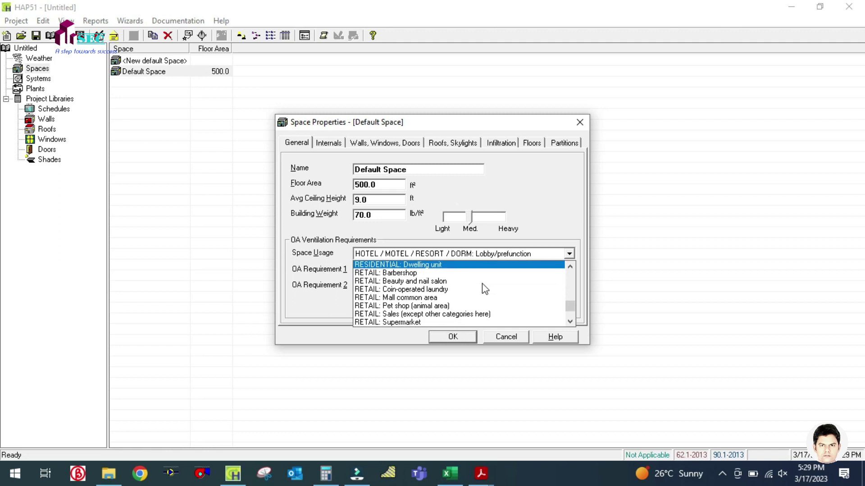
{"action": "scroll", "coordinate": [435, 302], "scroll_direction": "down", "scroll_amount": 1}
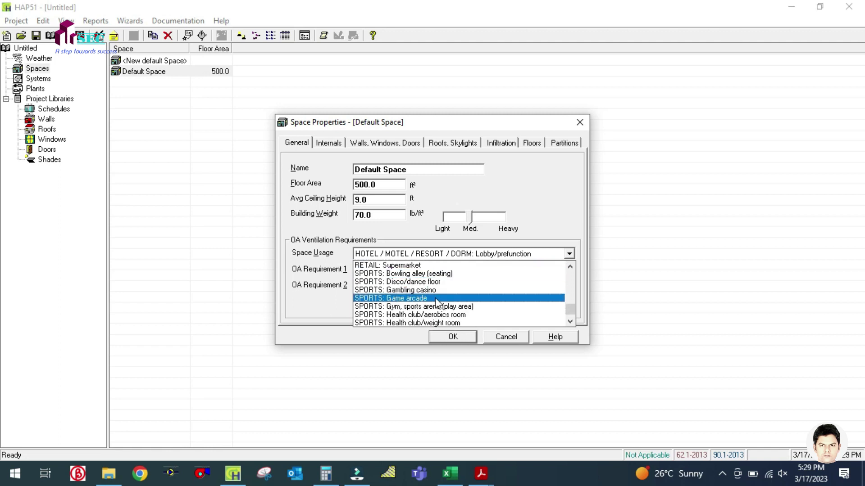
{"action": "scroll", "coordinate": [449, 292], "scroll_direction": "down", "scroll_amount": 1}
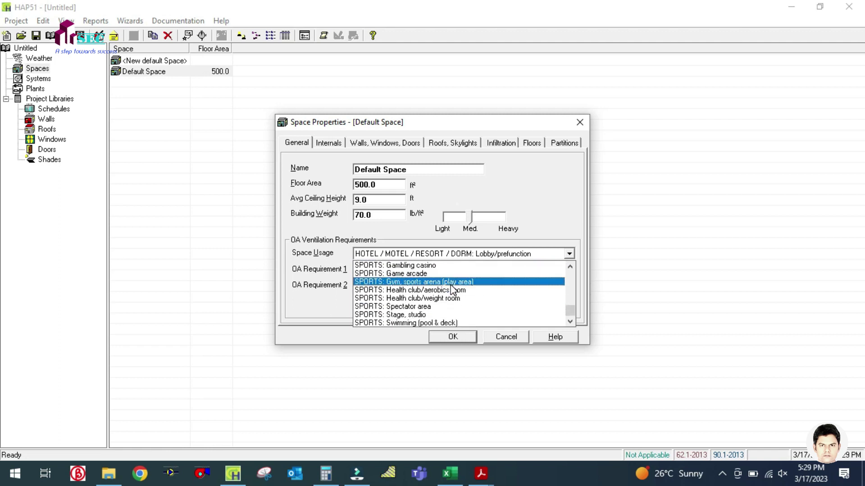
{"action": "scroll", "coordinate": [471, 308], "scroll_direction": "up", "scroll_amount": 2}
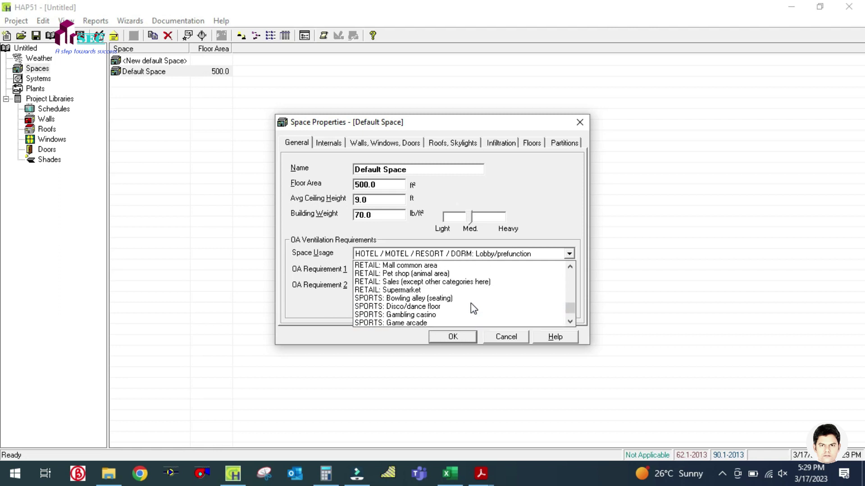
{"action": "scroll", "coordinate": [471, 304], "scroll_direction": "up", "scroll_amount": 2}
{"action": "scroll", "coordinate": [471, 304], "scroll_direction": "up", "scroll_amount": 2}
{"action": "scroll", "coordinate": [469, 302], "scroll_direction": "up", "scroll_amount": 2}
{"action": "scroll", "coordinate": [468, 297], "scroll_direction": "up", "scroll_amount": 2}
{"action": "scroll", "coordinate": [448, 292], "scroll_direction": "up", "scroll_amount": 2}
{"action": "scroll", "coordinate": [450, 305], "scroll_direction": "up", "scroll_amount": 1}
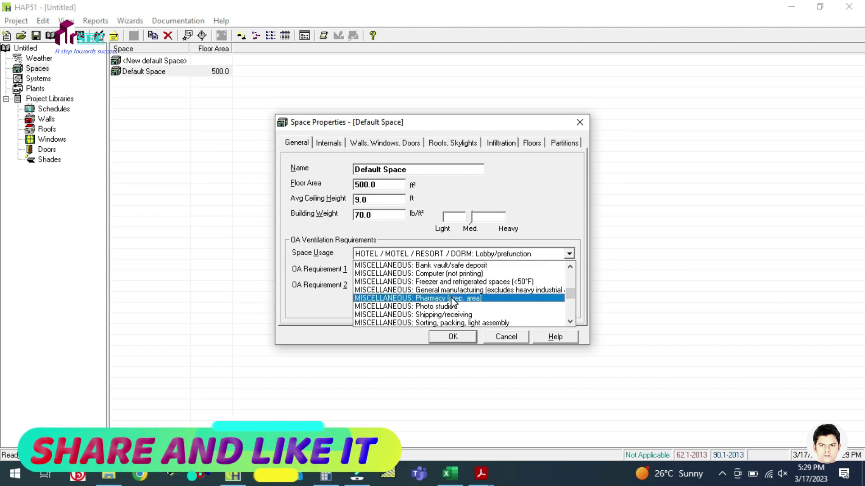
{"action": "scroll", "coordinate": [452, 301], "scroll_direction": "up", "scroll_amount": 1}
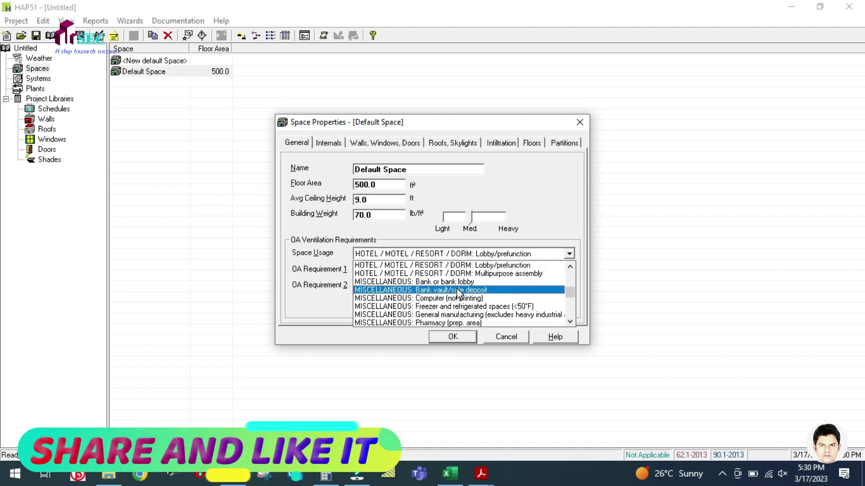
{"action": "scroll", "coordinate": [458, 292], "scroll_direction": "up", "scroll_amount": 1}
{"action": "scroll", "coordinate": [458, 293], "scroll_direction": "up", "scroll_amount": 1}
{"action": "scroll", "coordinate": [458, 293], "scroll_direction": "up", "scroll_amount": 2}
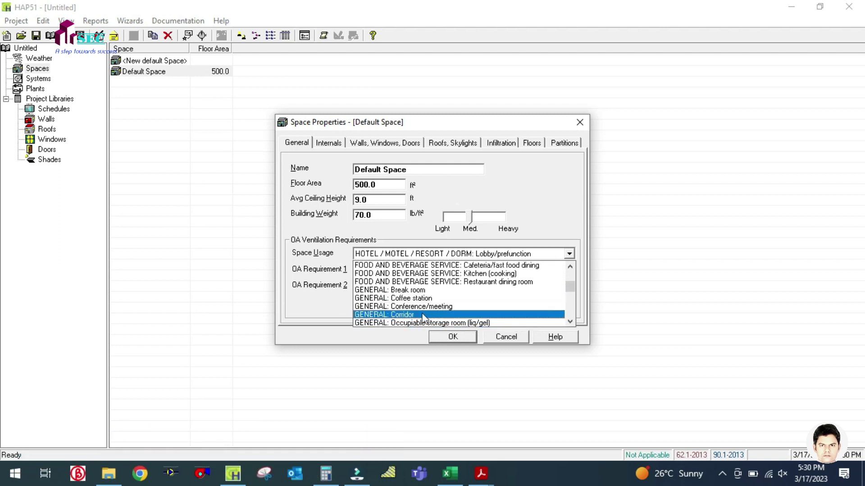
{"action": "left_click", "coordinate": [453, 275]}
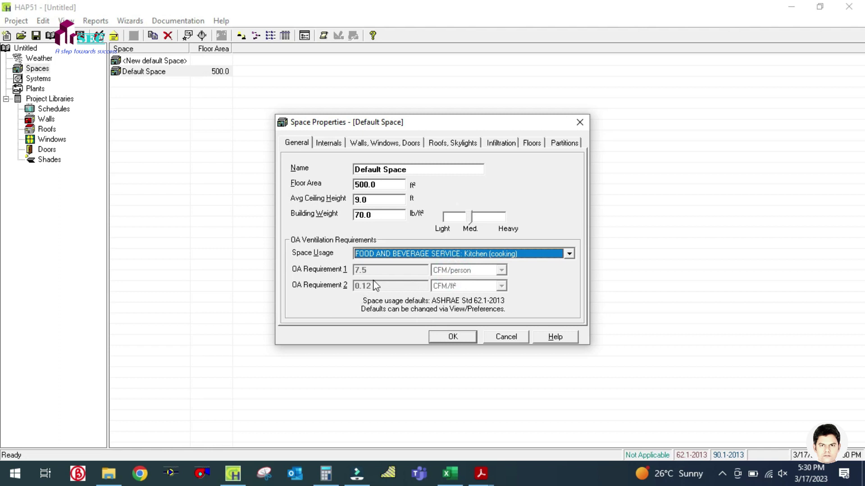
Return to the Excel worksheet and enter the kitchen's rates: 7.5 CFM / PERSON in B6 and 0.12 CFM / FT2 in D6.
{"action": "left_click", "coordinate": [450, 474]}
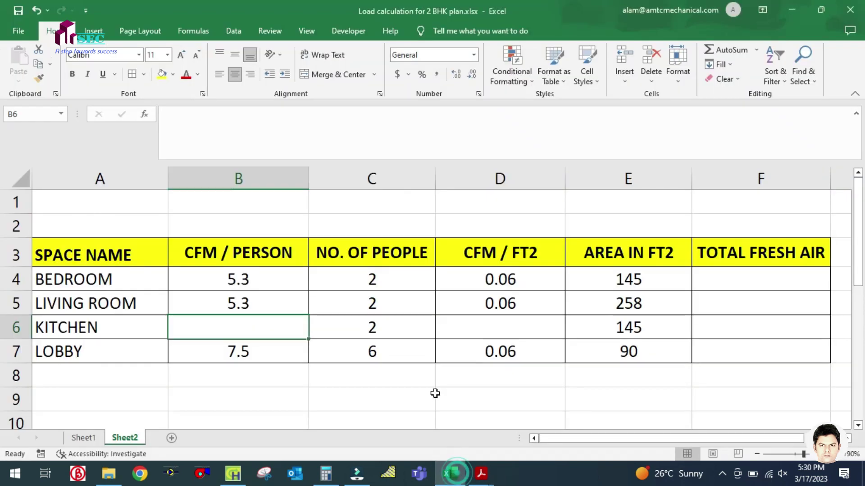
{"action": "type", "text": "7.5"}
{"action": "left_click", "coordinate": [545, 325]}
{"action": "type", "text": "0.12"}
{"action": "left_click", "coordinate": [528, 390]}
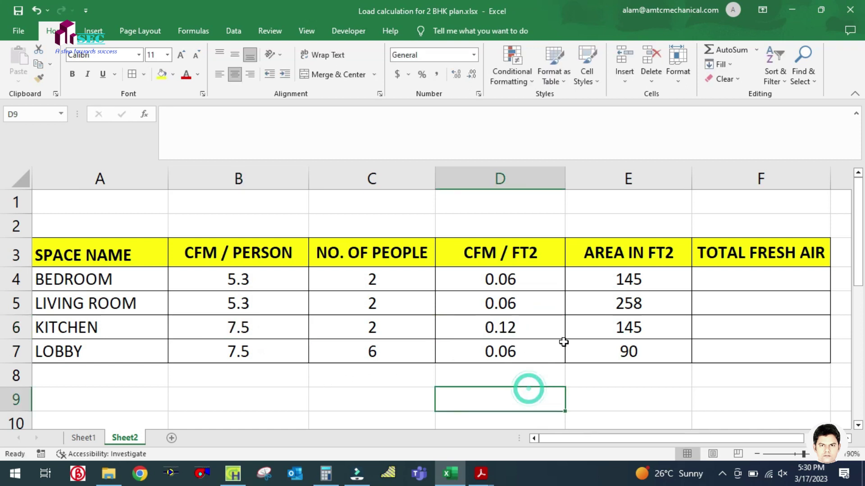
Calculate the bedroom's total fresh air in F4 with the formula =((B4*C4)+(D4*E4)).
{"action": "left_click", "coordinate": [737, 284]}
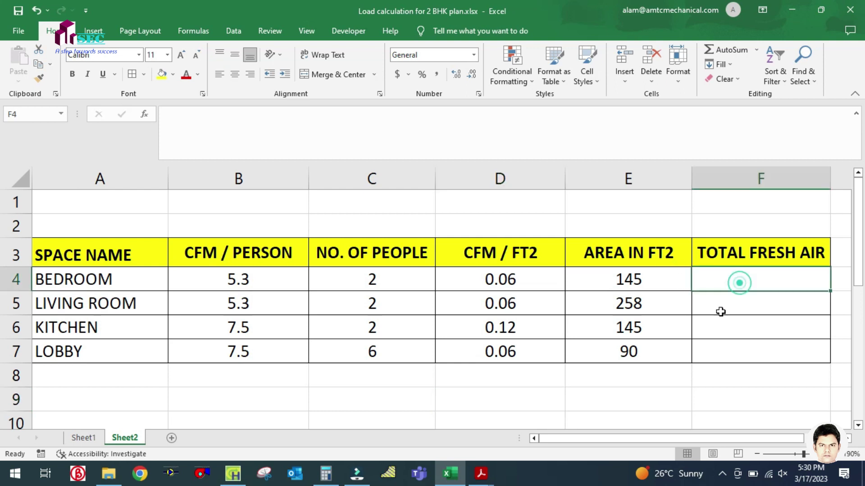
{"action": "type", "text": "=(("}
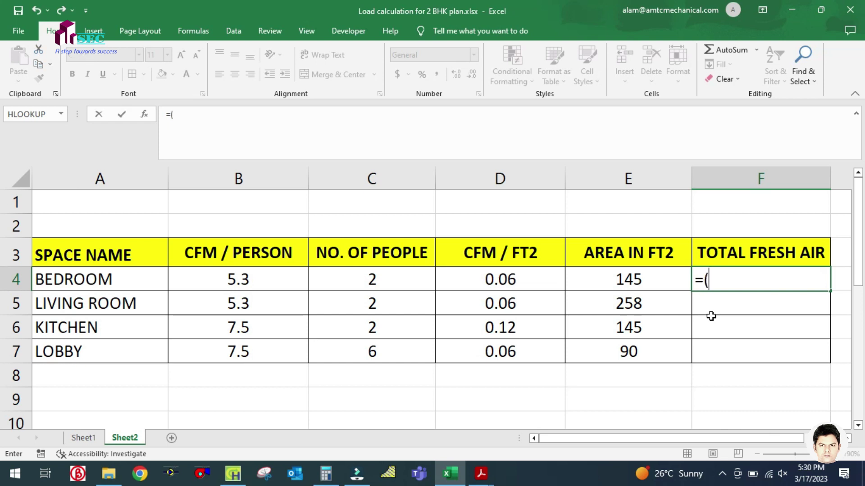
{"action": "left_click", "coordinate": [287, 283]}
{"action": "type", "text": "*"}
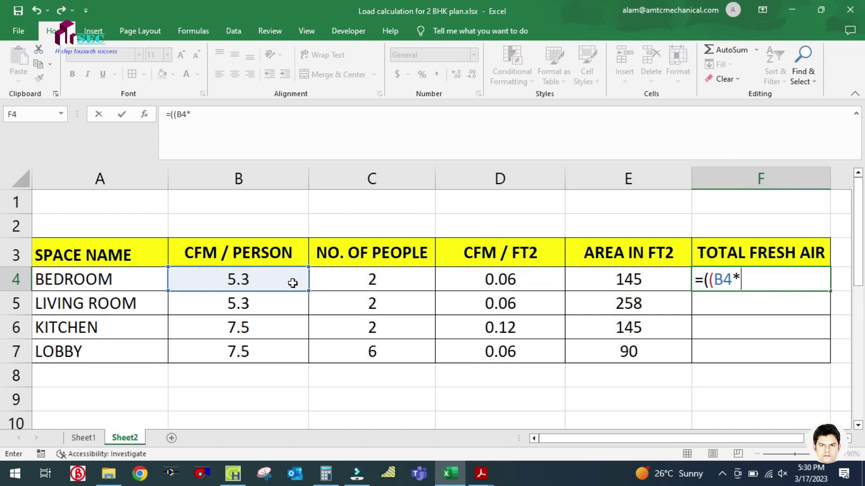
{"action": "left_click", "coordinate": [349, 283]}
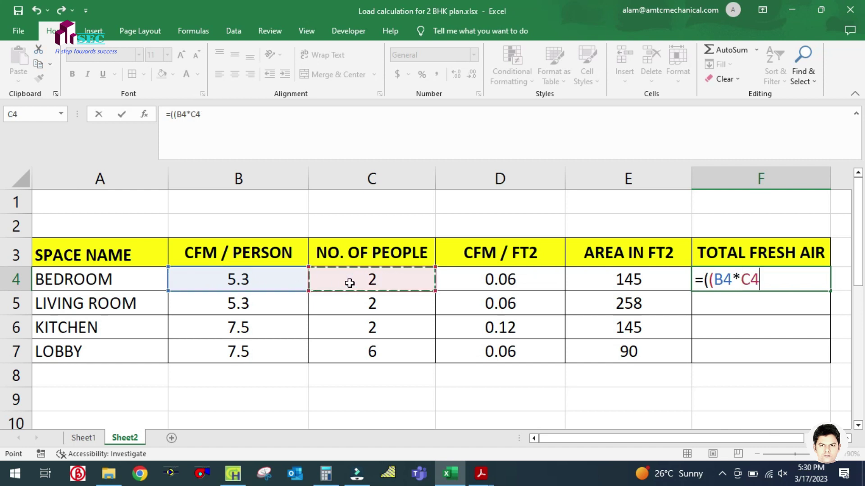
{"action": "type", "text": ")"}
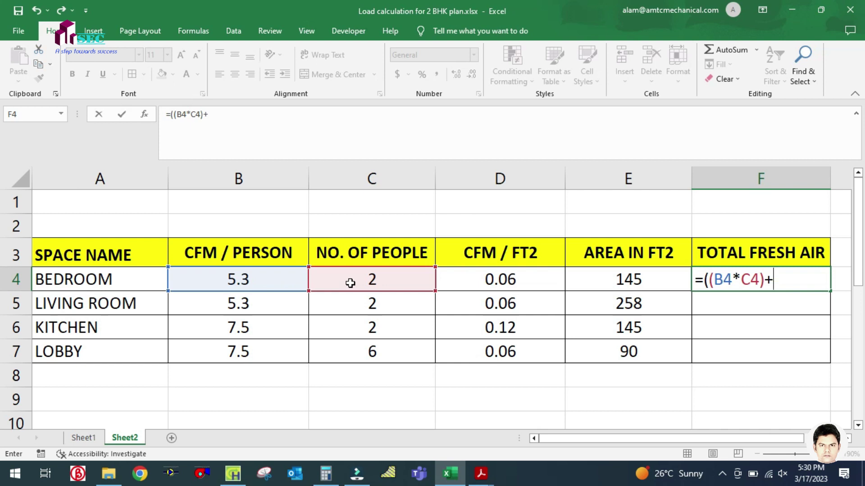
{"action": "type", "text": "+("}
{"action": "left_click", "coordinate": [488, 278]}
{"action": "type", "text": "*"}
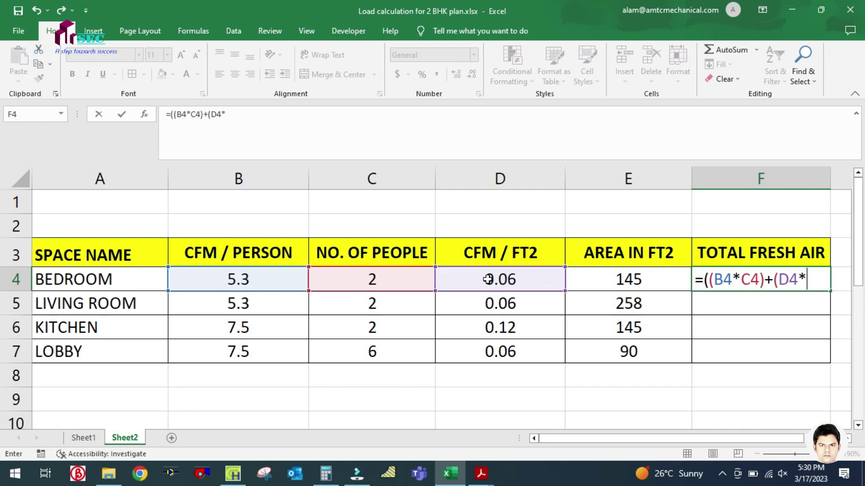
{"action": "left_click", "coordinate": [619, 279]}
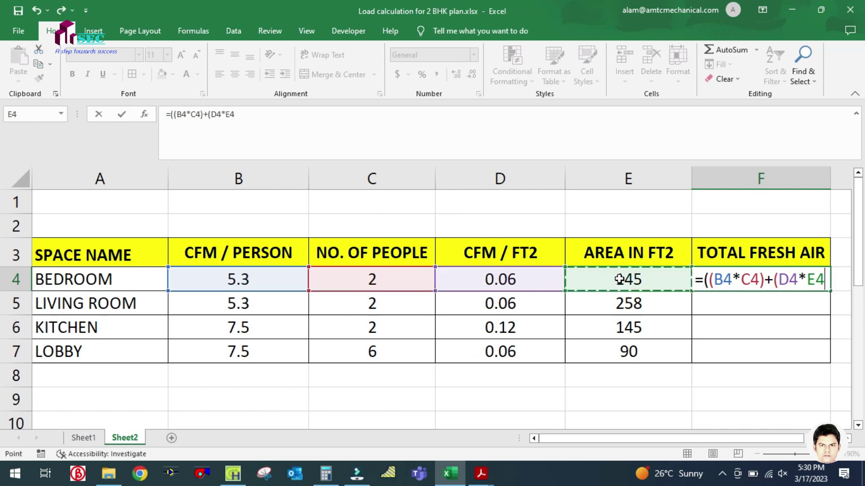
{"action": "type", "text": "))"}
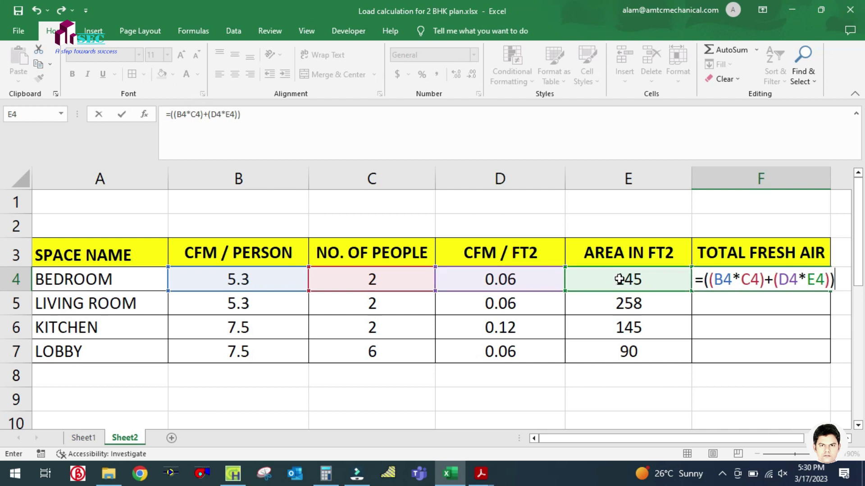
{"action": "key", "text": "Tab"}
{"action": "left_click", "coordinate": [603, 279]}
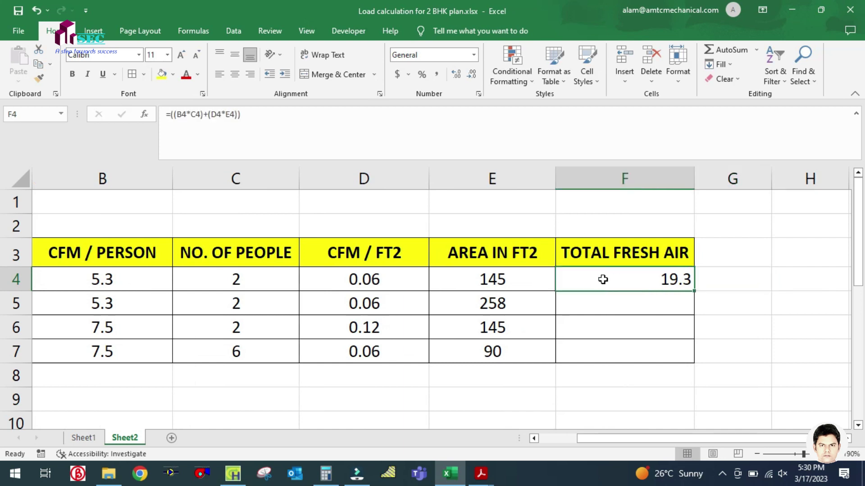
Copy the bedroom's total fresh air formula from F4 down to F7 for the living room, kitchen and lobby.
{"action": "scroll", "coordinate": [593, 349], "scroll_direction": "down", "scroll_amount": 1}
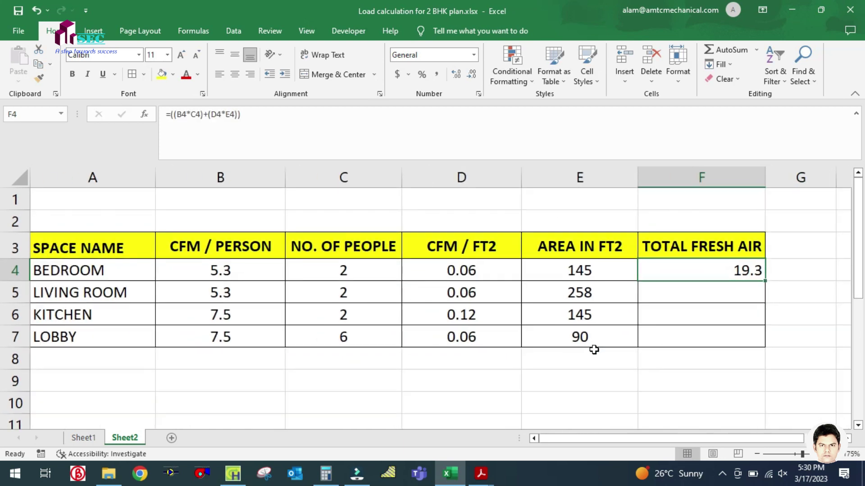
{"action": "left_click", "coordinate": [706, 297]}
{"action": "left_click", "coordinate": [691, 272]}
{"action": "left_click", "coordinate": [741, 319]}
{"action": "left_click", "coordinate": [739, 273]}
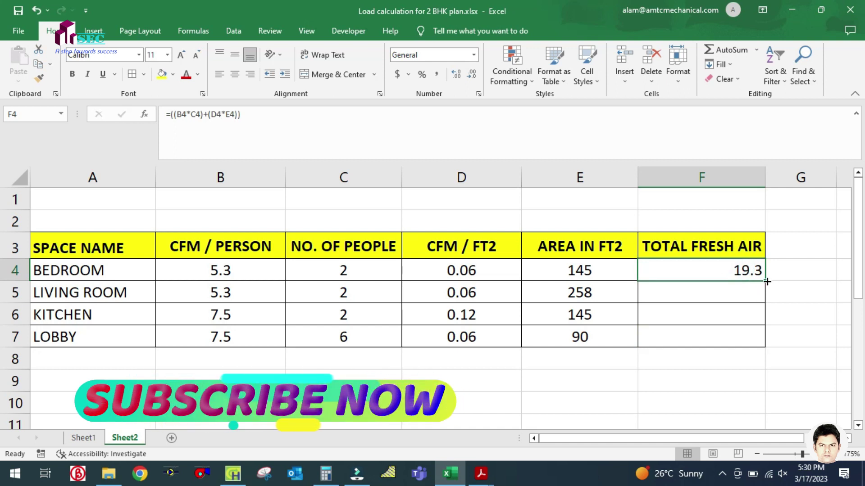
{"action": "left_click_drag", "start_coordinate": [766, 284], "coordinate": [740, 359]}
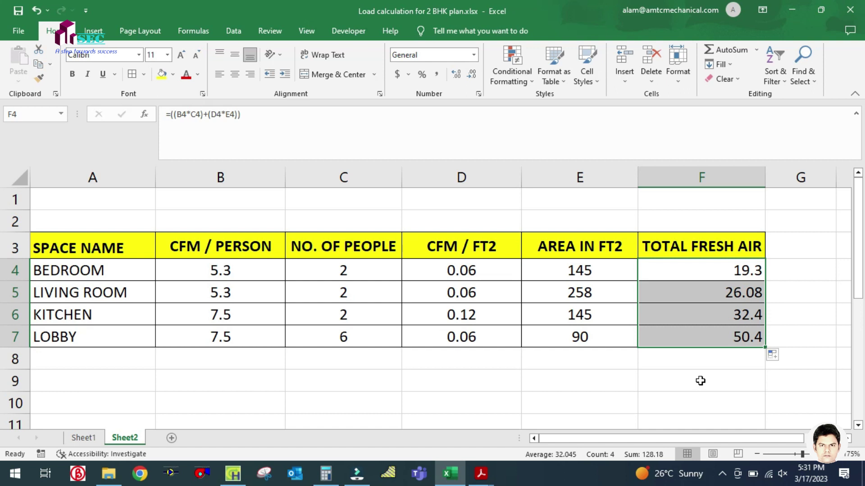
Inspect the copied fresh air formulas for the lobby in F7 and the kitchen in F6, and review the table rows.
{"action": "left_click", "coordinate": [714, 334]}
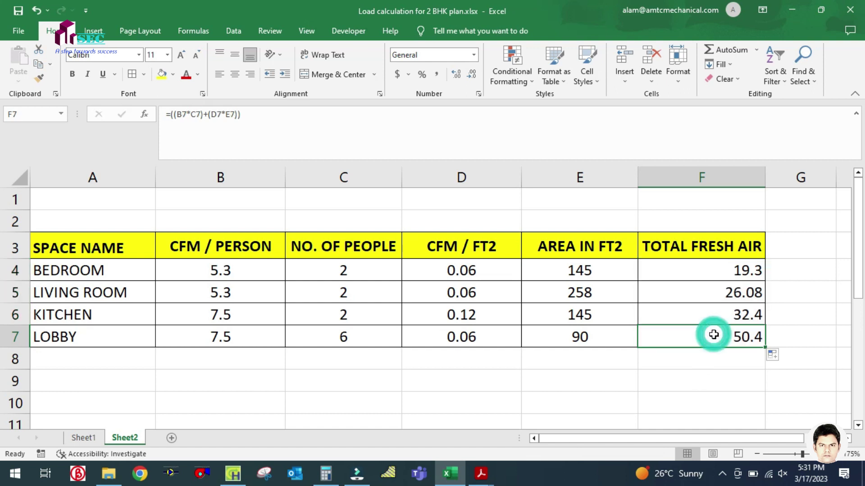
{"action": "double_click", "coordinate": [713, 334]}
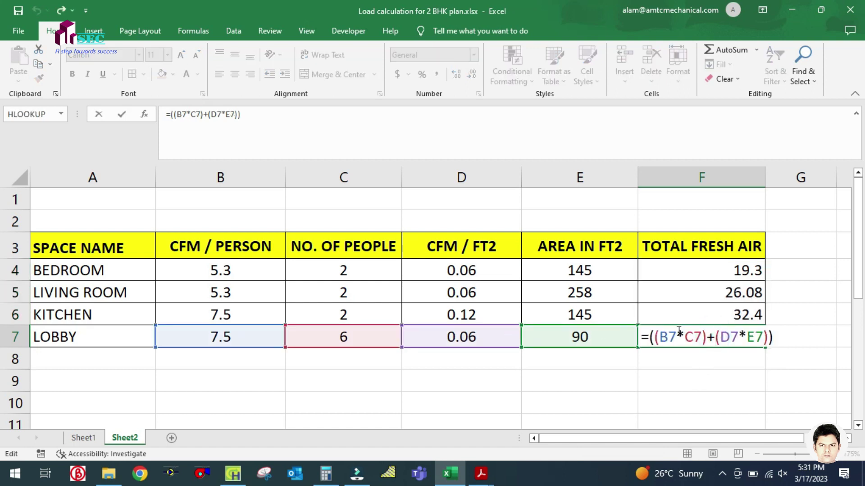
{"action": "key", "text": "Escape"}
{"action": "double_click", "coordinate": [705, 316]}
{"action": "left_click", "coordinate": [656, 367]}
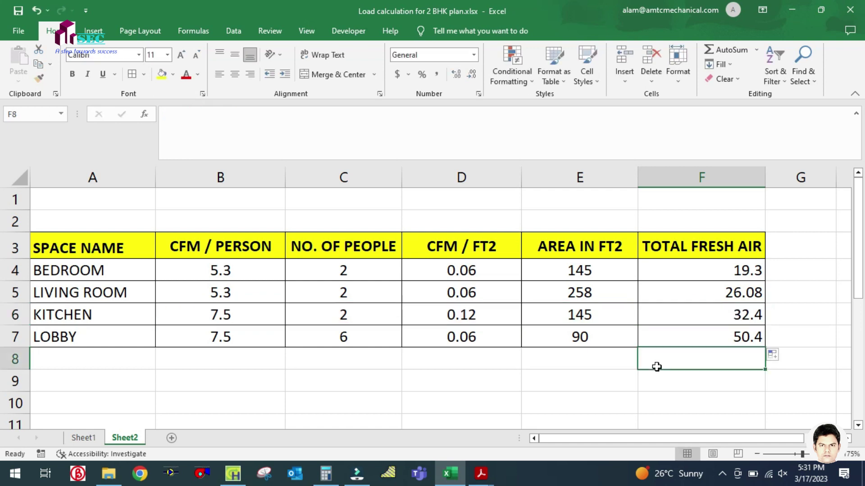
{"action": "left_click", "coordinate": [639, 406]}
{"action": "left_click", "coordinate": [675, 364]}
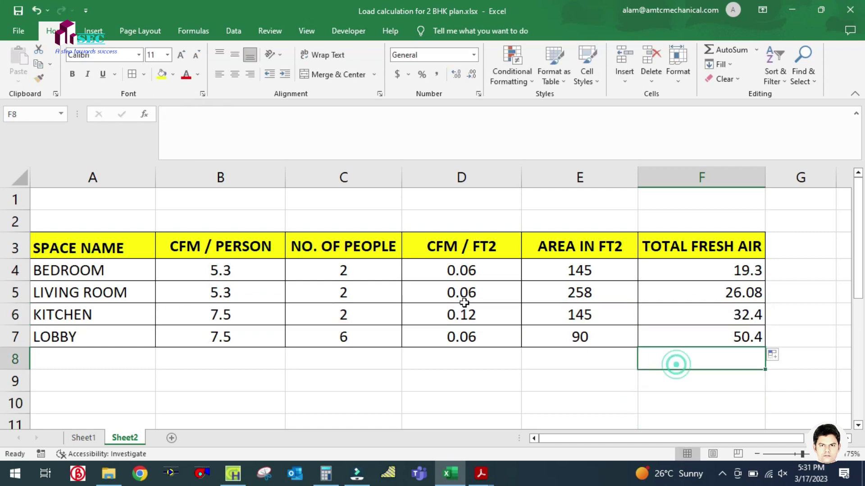
{"action": "left_click_drag", "start_coordinate": [66, 266], "coordinate": [665, 336]}
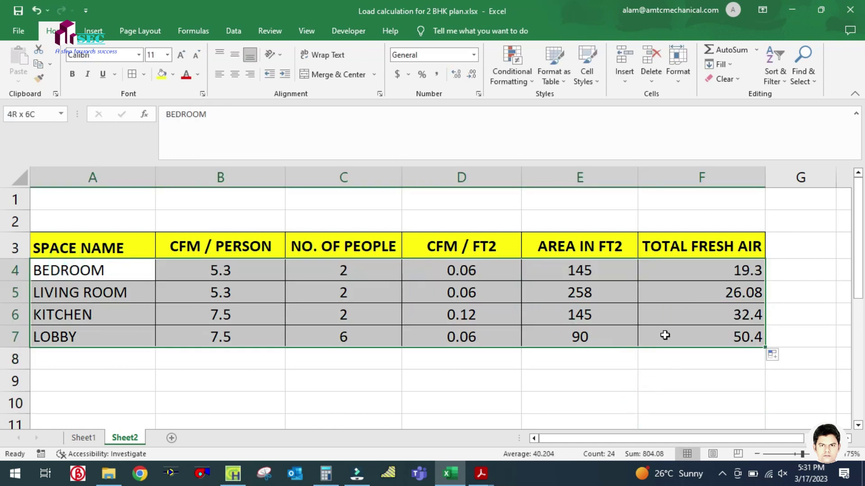
Sum the total fresh air of all rooms in F8 with the formula =SUM(F4:F7).
{"action": "left_click", "coordinate": [662, 356]}
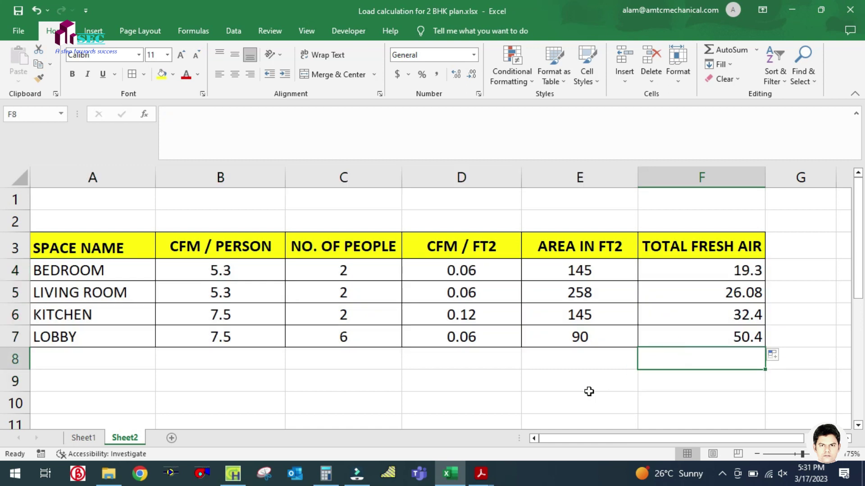
{"action": "type", "text": "=SUM"}
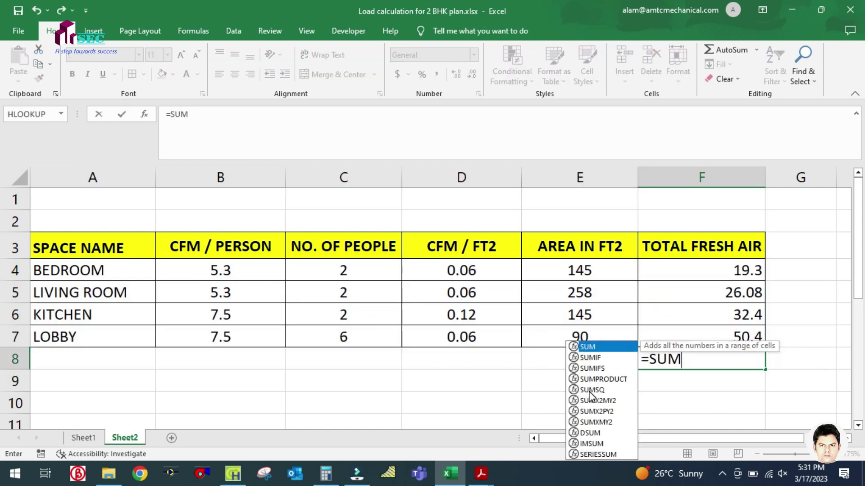
{"action": "type", "text": "("}
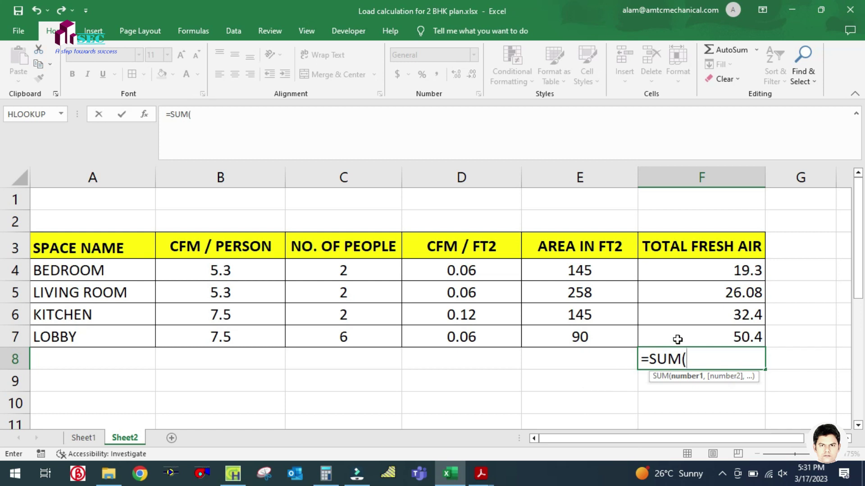
{"action": "left_click_drag", "start_coordinate": [689, 271], "coordinate": [689, 331]}
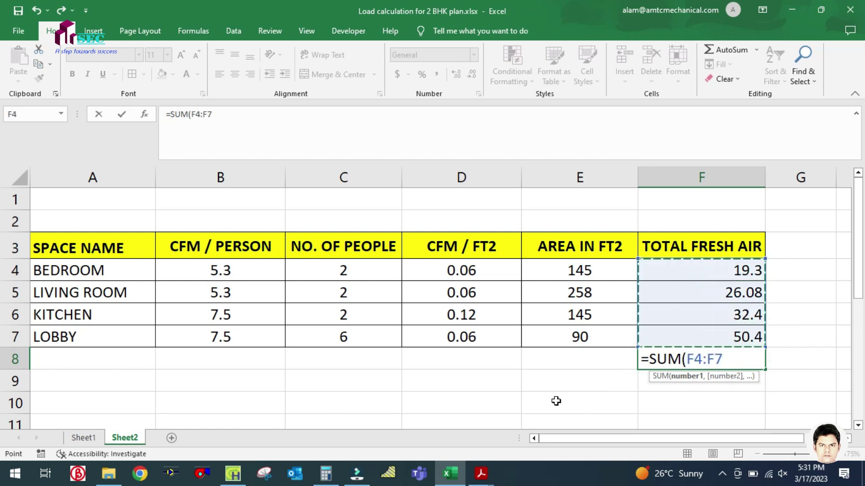
{"action": "type", "text": ")"}
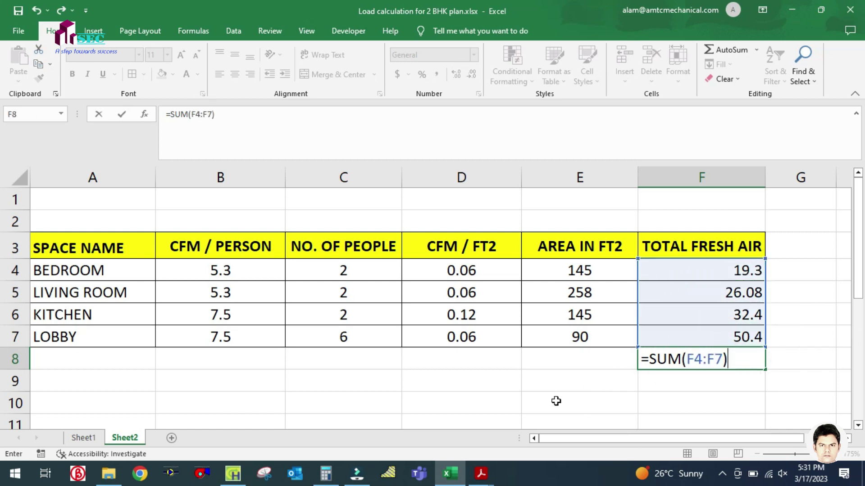
{"action": "key", "text": "Tab"}
{"action": "left_click", "coordinate": [624, 378]}
Make the fresh air sum in F8 bold.
{"action": "left_click", "coordinate": [673, 355]}
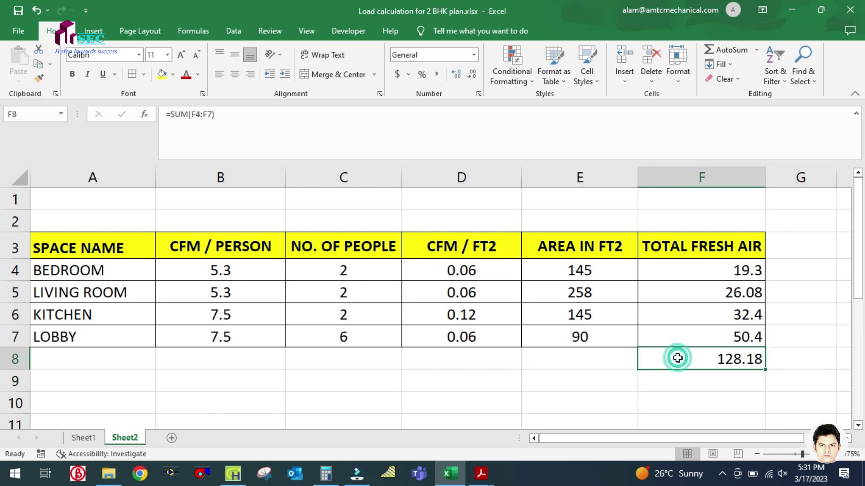
{"action": "left_click", "coordinate": [71, 74]}
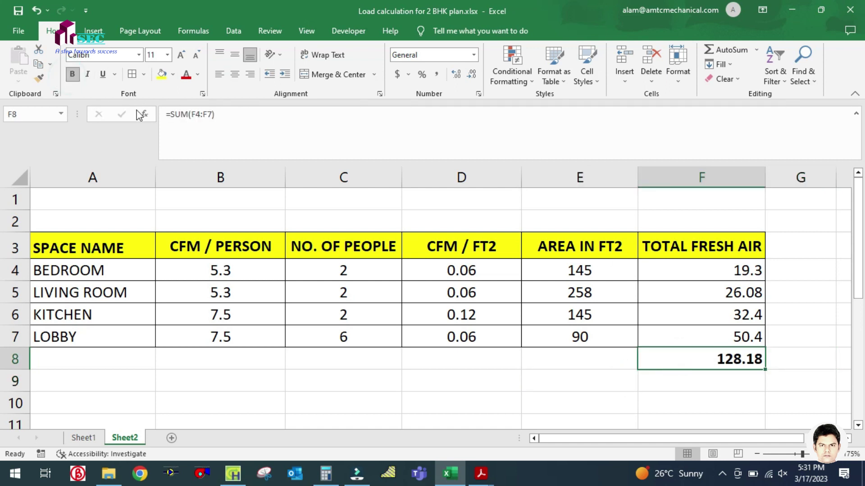
{"action": "left_click", "coordinate": [694, 381]}
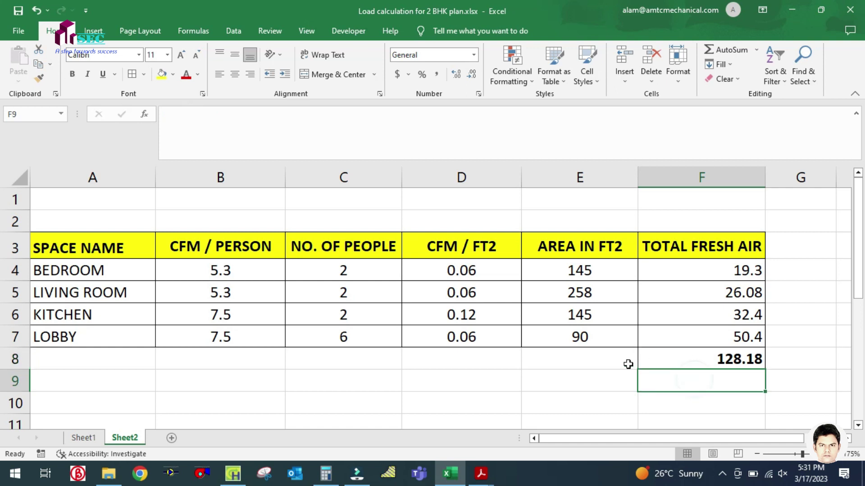
Enter the unit CFM in G8 beside the fresh air sum.
{"action": "left_click", "coordinate": [685, 361]}
{"action": "left_click", "coordinate": [777, 359]}
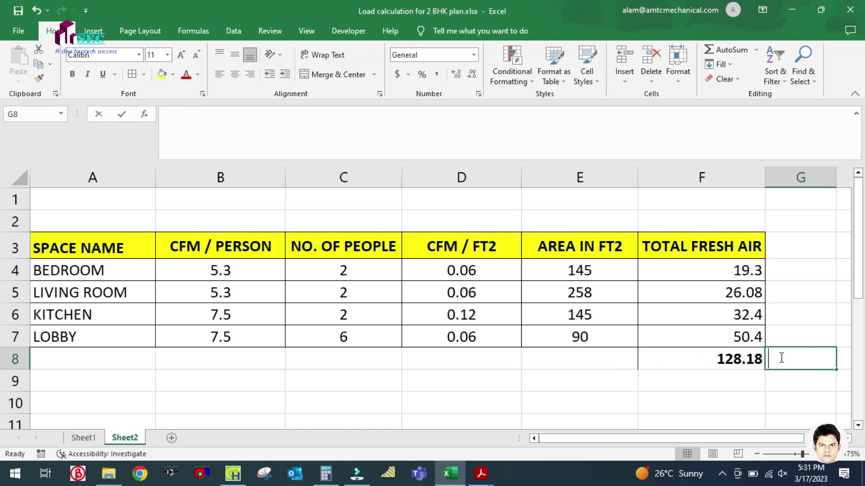
{"action": "type", "text": "CFM"}
{"action": "left_click", "coordinate": [630, 384]}
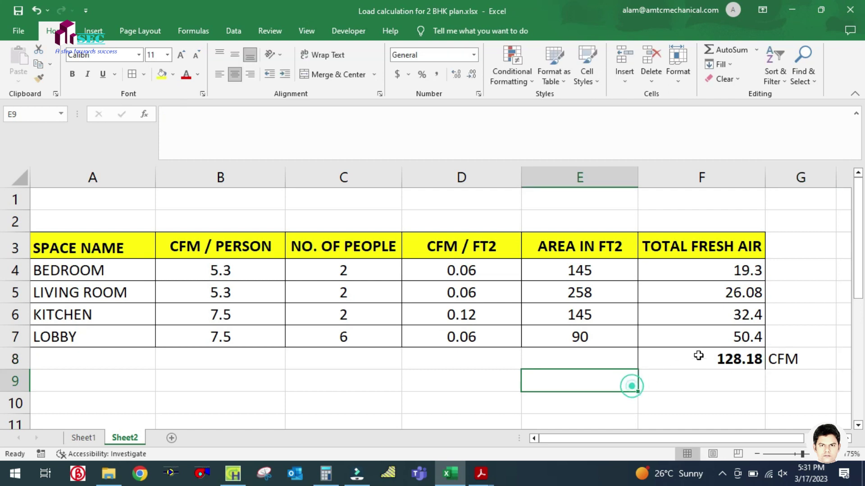
Apply a thick outside border to the fresh air sum in F8.
{"action": "left_click", "coordinate": [705, 353]}
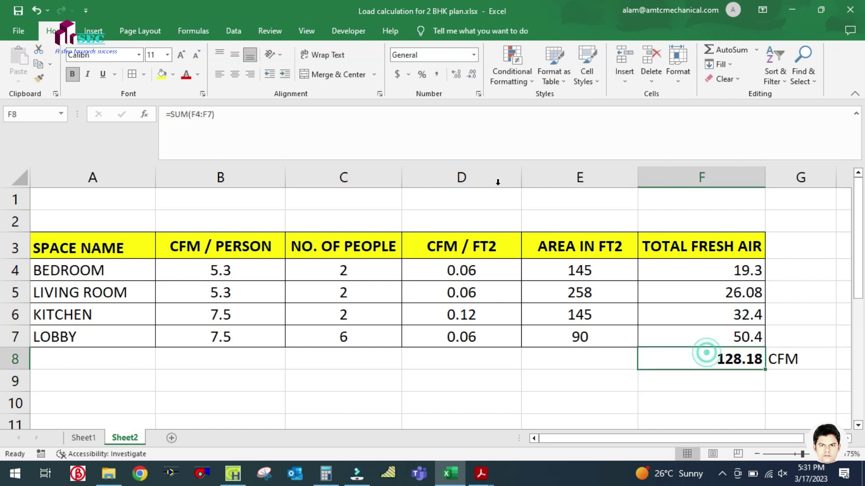
{"action": "left_click", "coordinate": [143, 75]}
{"action": "left_click", "coordinate": [172, 225]}
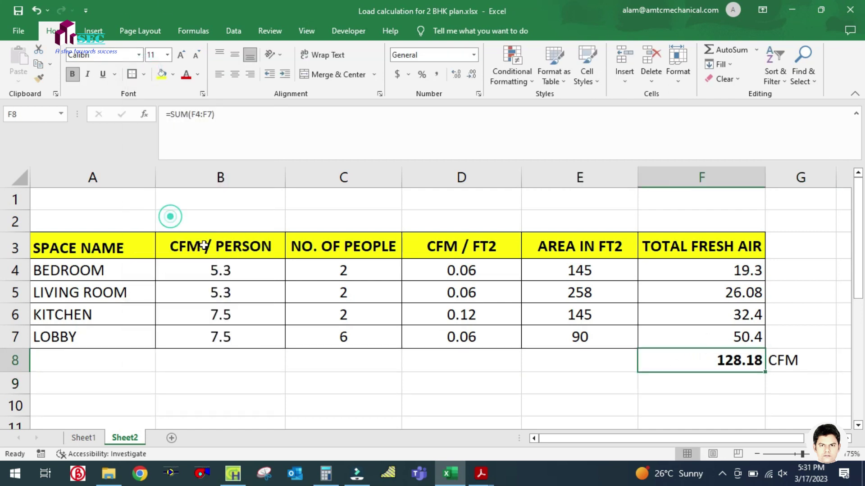
{"action": "left_click", "coordinate": [414, 367]}
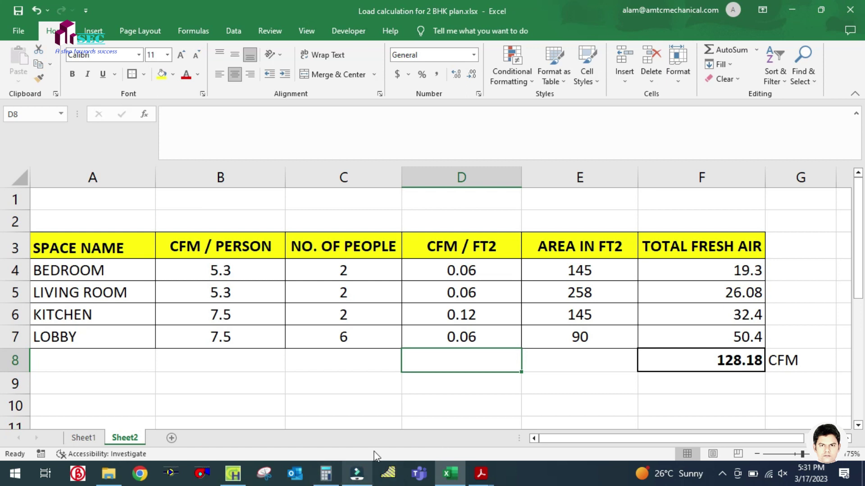
{"action": "left_click", "coordinate": [452, 475]}
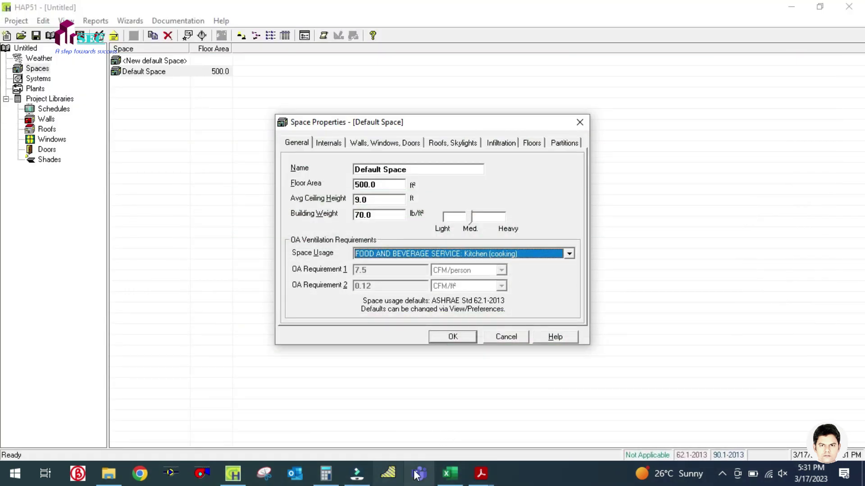
{"action": "left_click", "coordinate": [450, 473]}
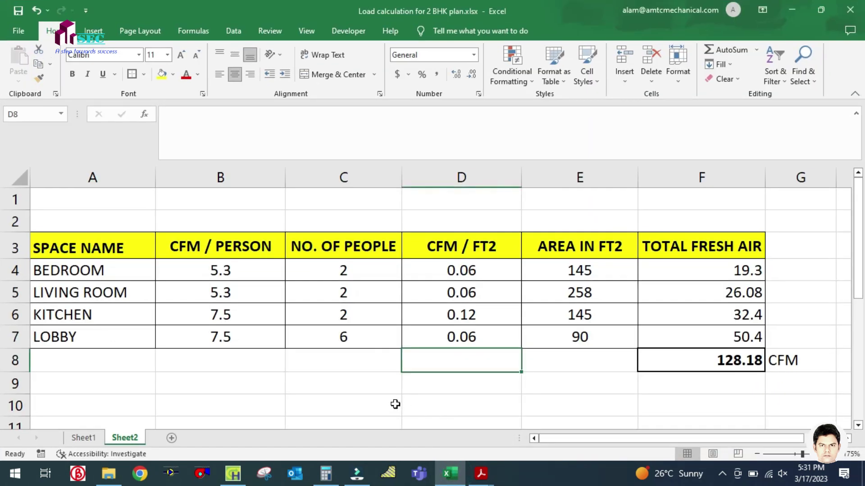